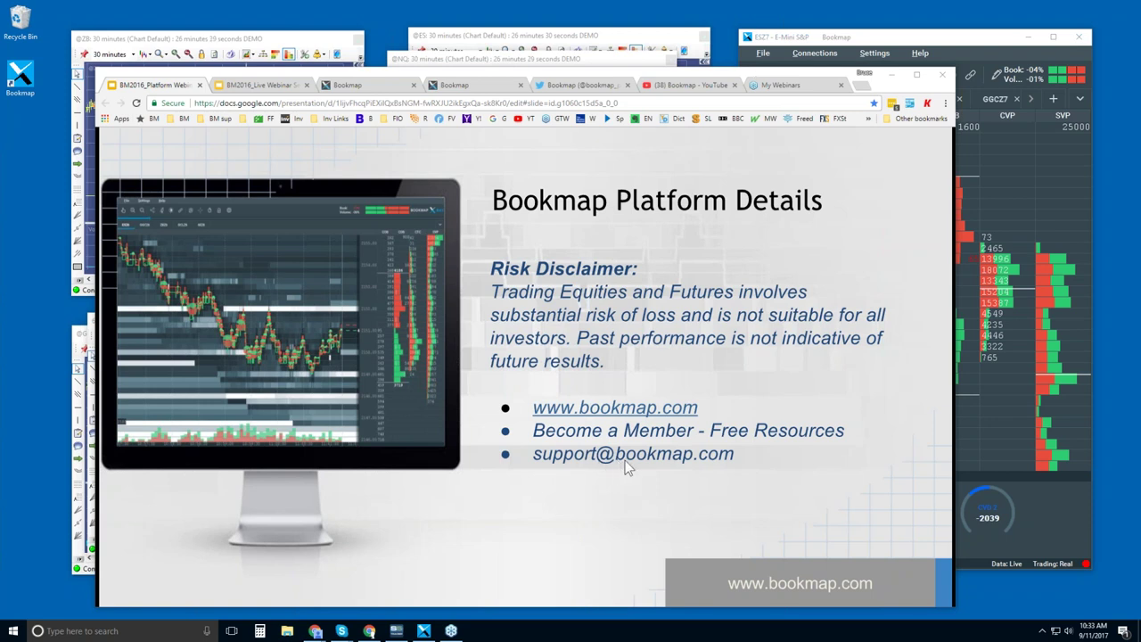
# Step: Open the Bookmap website and review its introduction and Connectivity sections
pyautogui.click(373, 84)
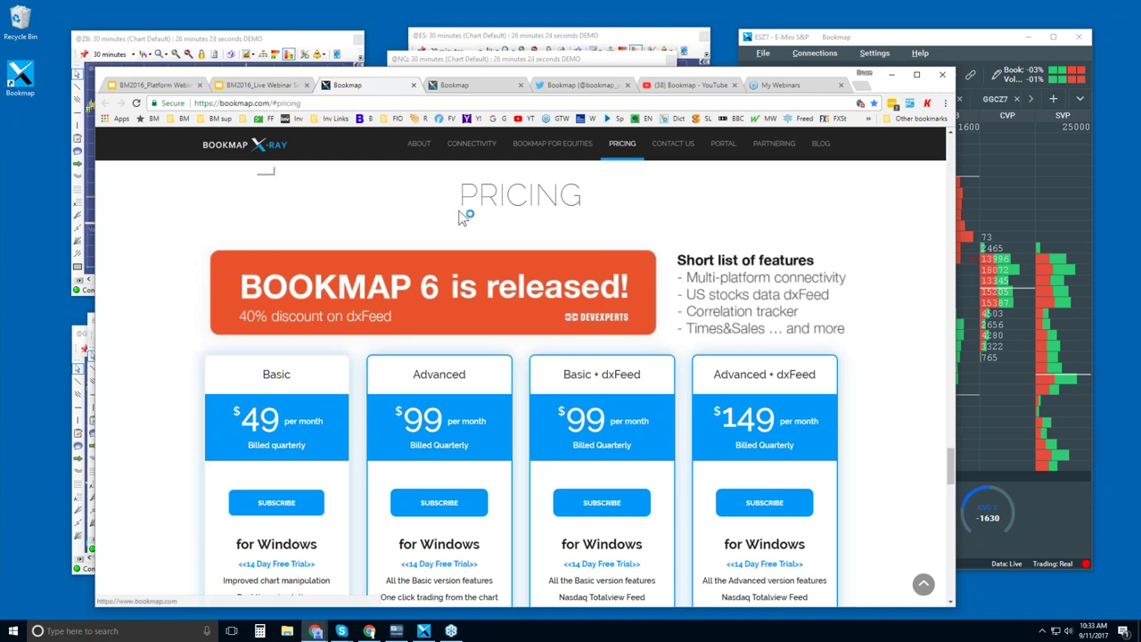
pyautogui.click(951, 428)
pyautogui.moveTo(952, 426); pyautogui.dragTo(967, 140)
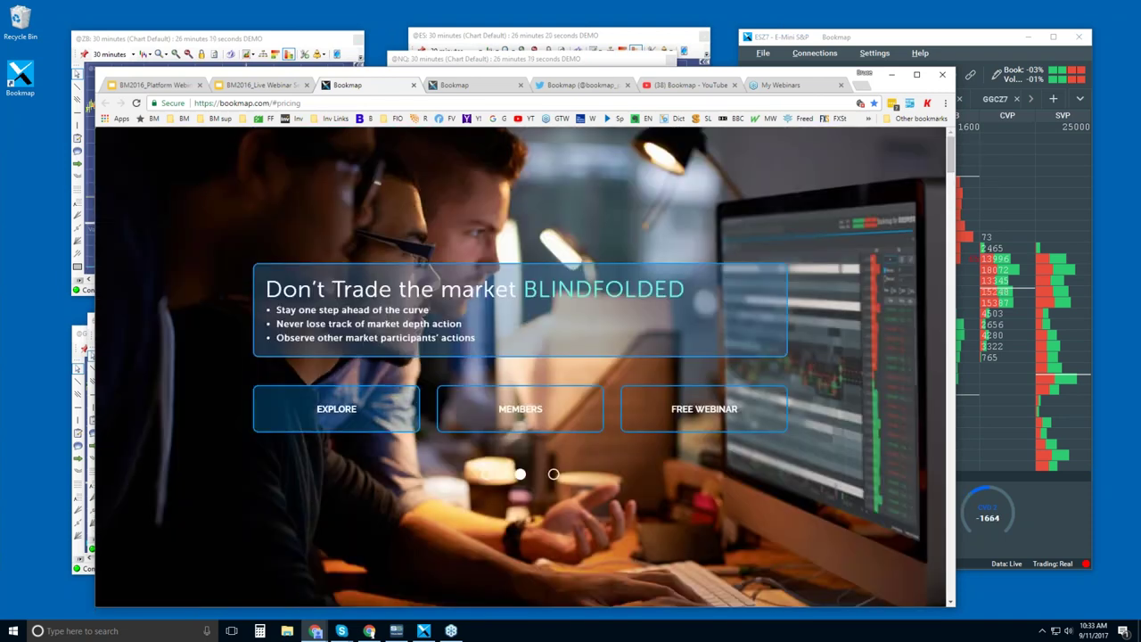
pyautogui.click(353, 418)
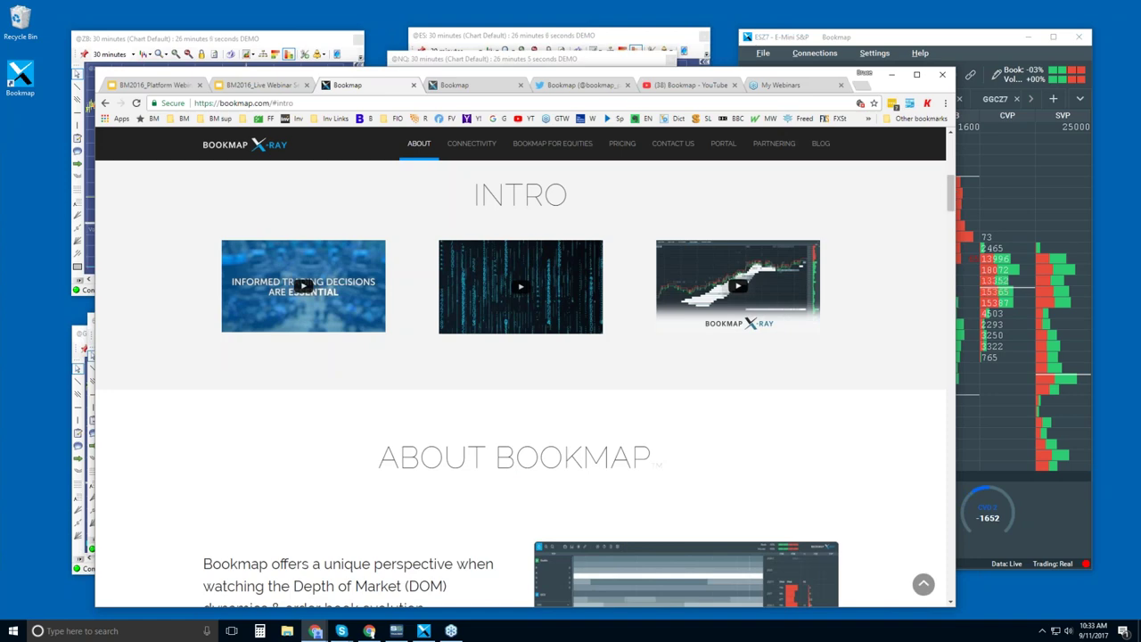
pyautogui.scroll(-1, 462, 156)
pyautogui.click(462, 156)
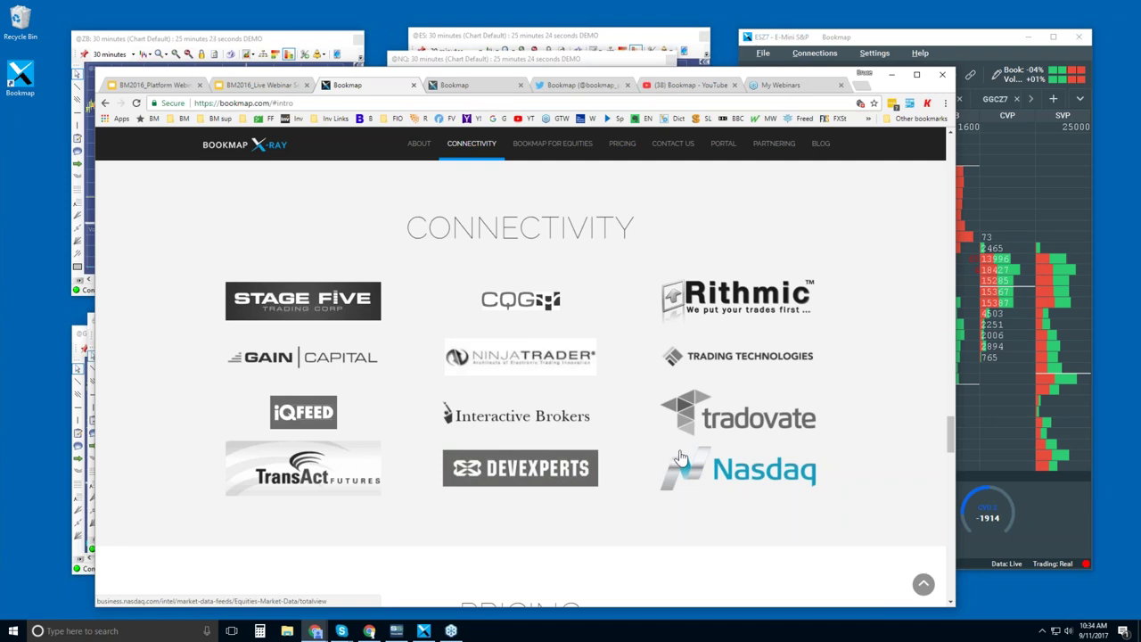
# Step: Review the pricing plans, highlighting the Advanced plan's features from One click trading from the chart down to Correlation Tracker
pyautogui.scroll(-5, 622, 273)
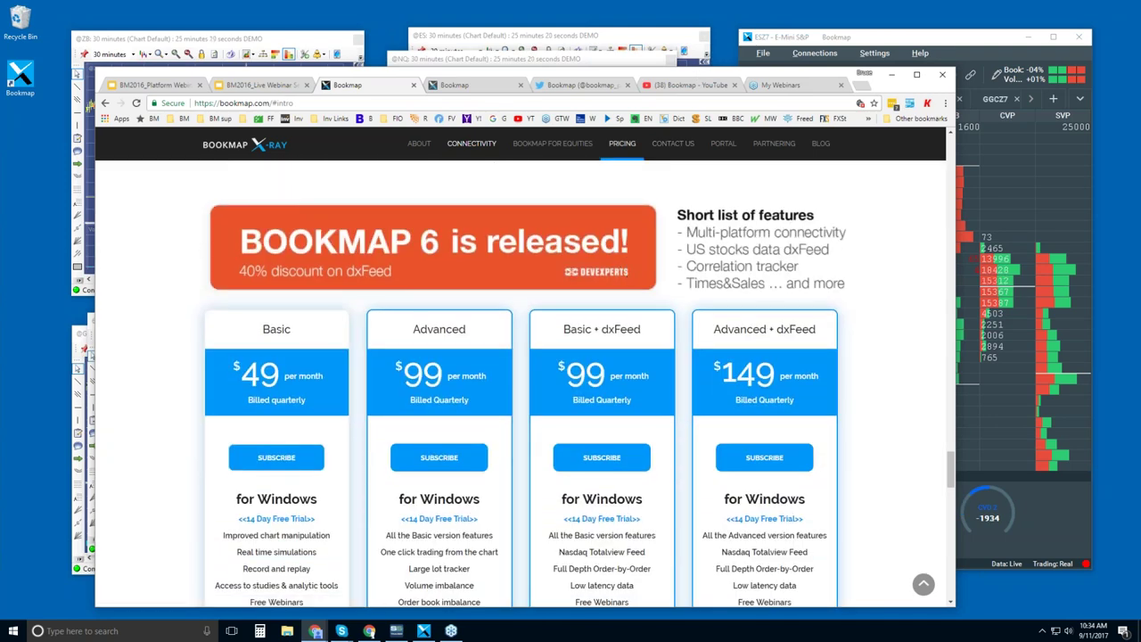
pyautogui.moveTo(699, 69); pyautogui.dragTo(694, 7)
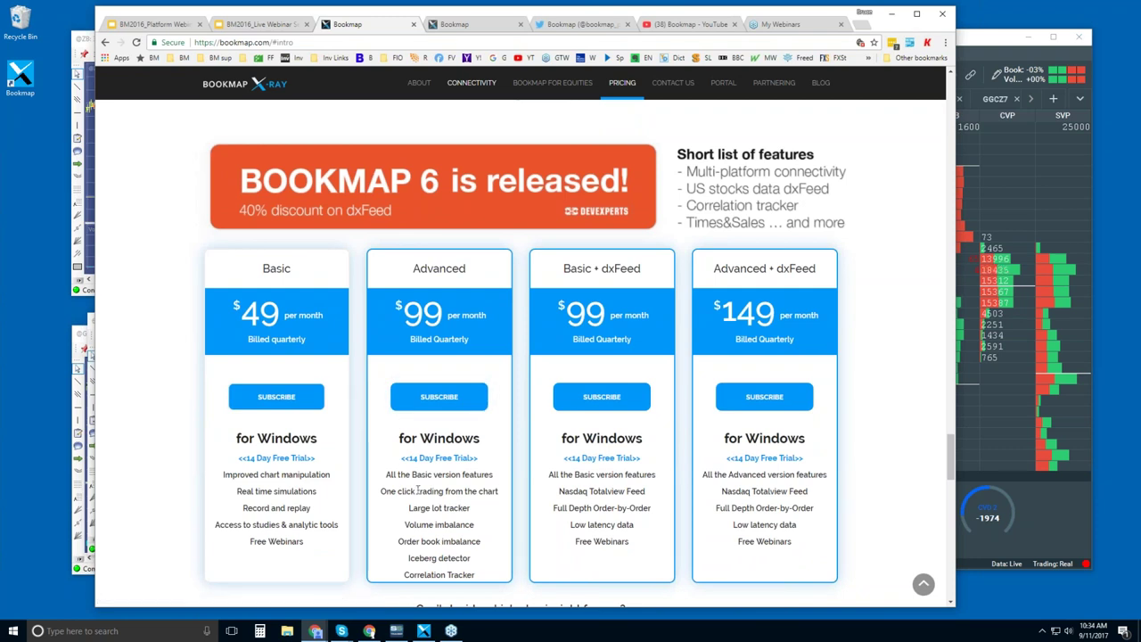
pyautogui.moveTo(382, 491); pyautogui.dragTo(498, 502)
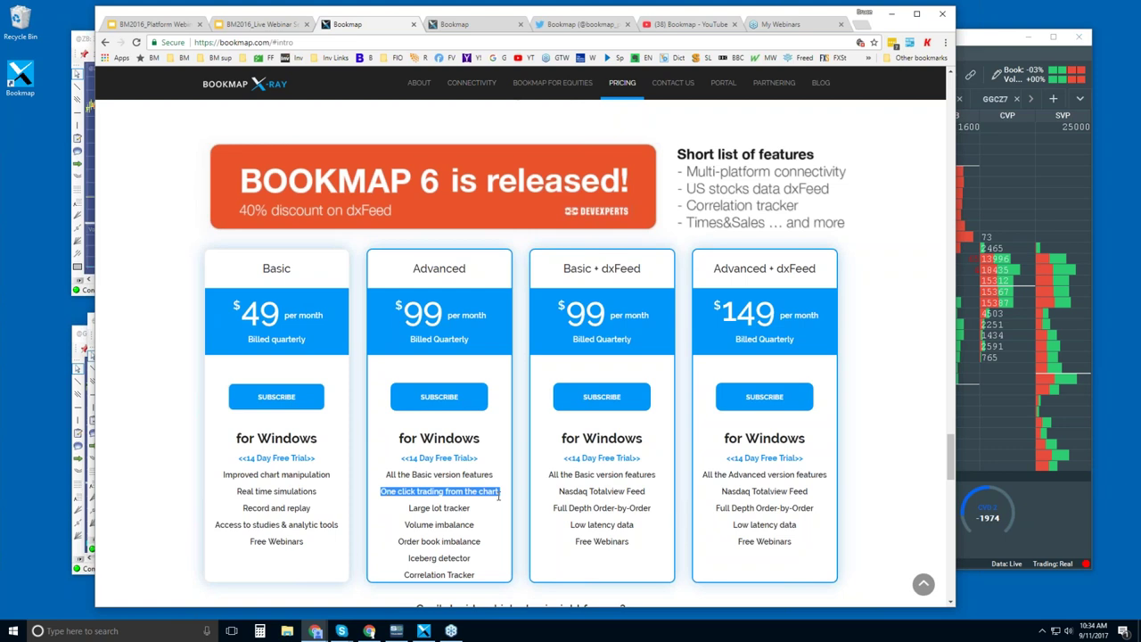
pyautogui.click(413, 508)
pyautogui.moveTo(408, 508); pyautogui.dragTo(475, 575)
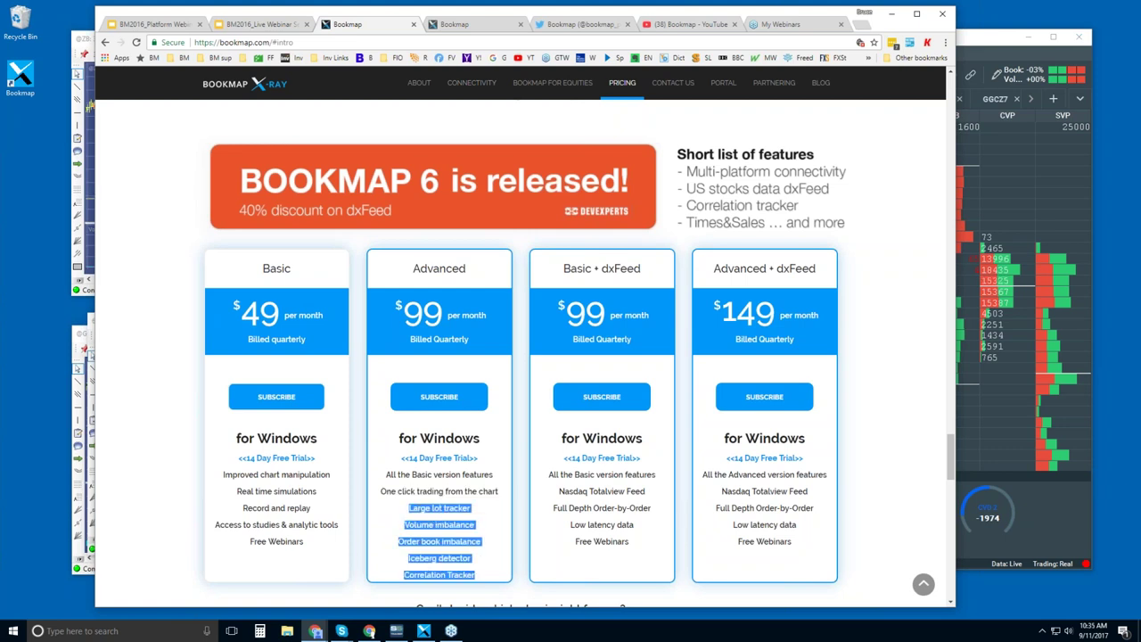
pyautogui.click(457, 556)
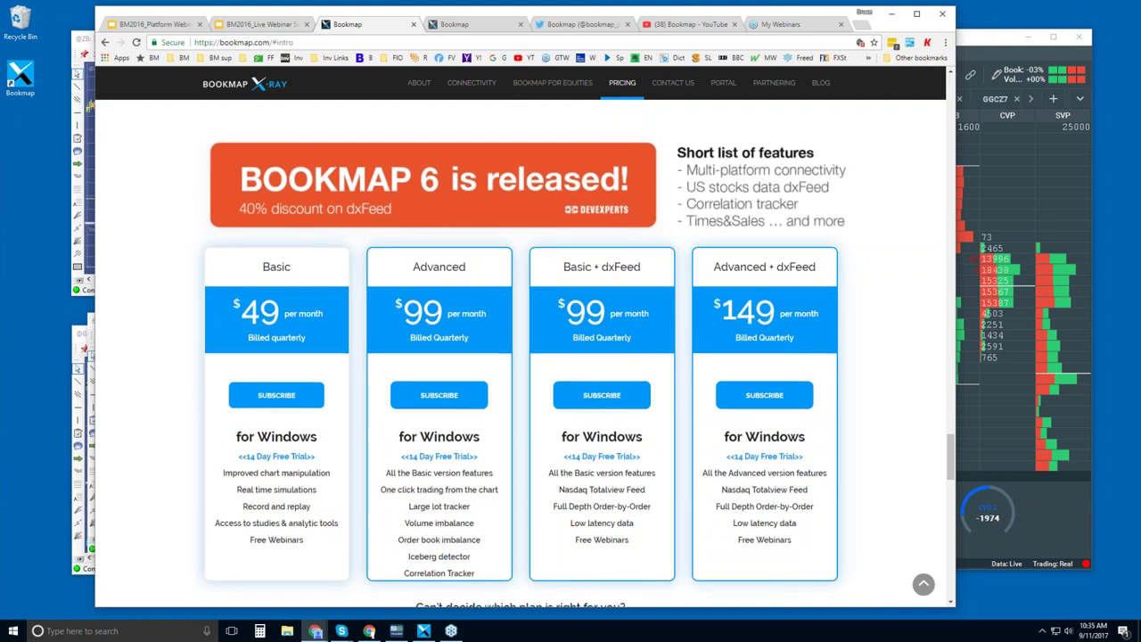
# Step: Open the complete feature comparison of the plans and look through the whole Bookmap Versions table
pyautogui.scroll(-1, 454, 552)
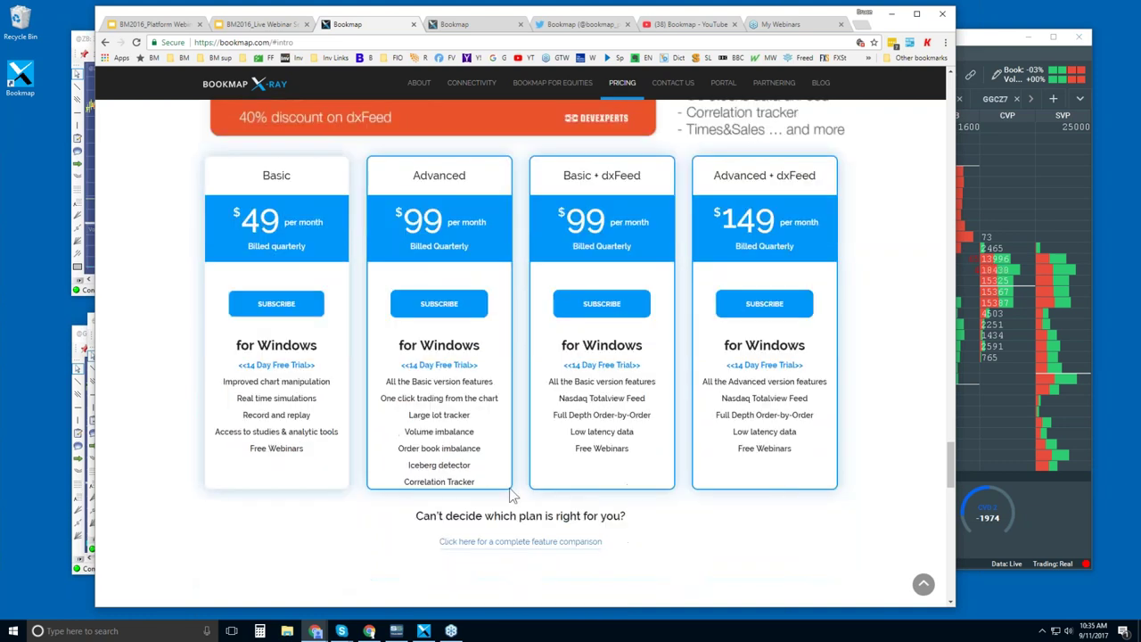
pyautogui.click(504, 545)
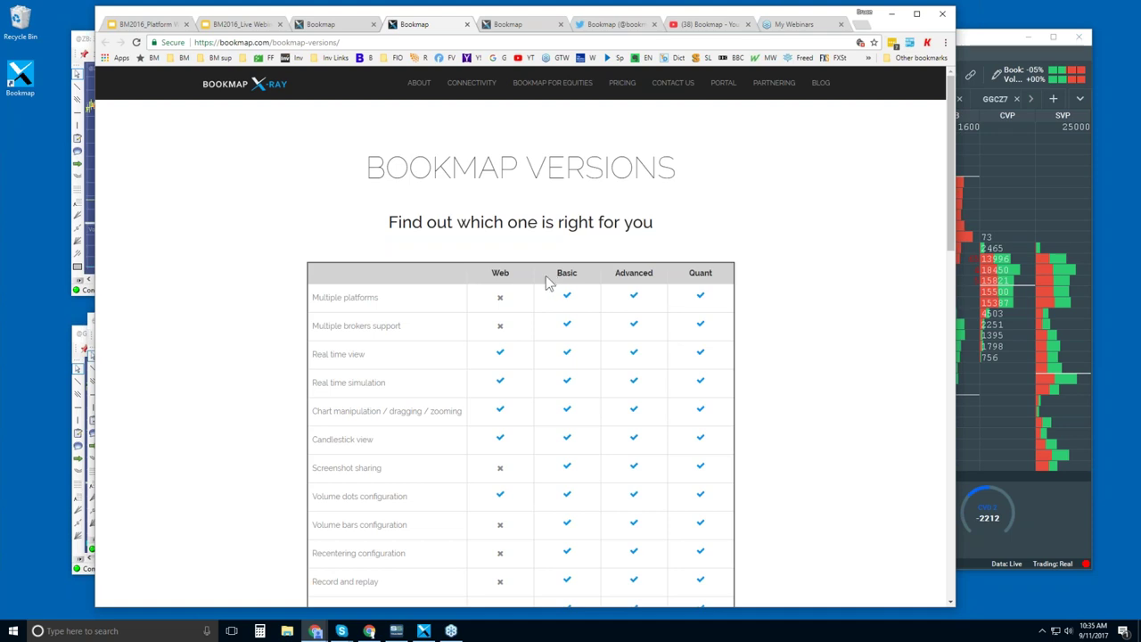
pyautogui.moveTo(954, 133); pyautogui.dragTo(921, 435)
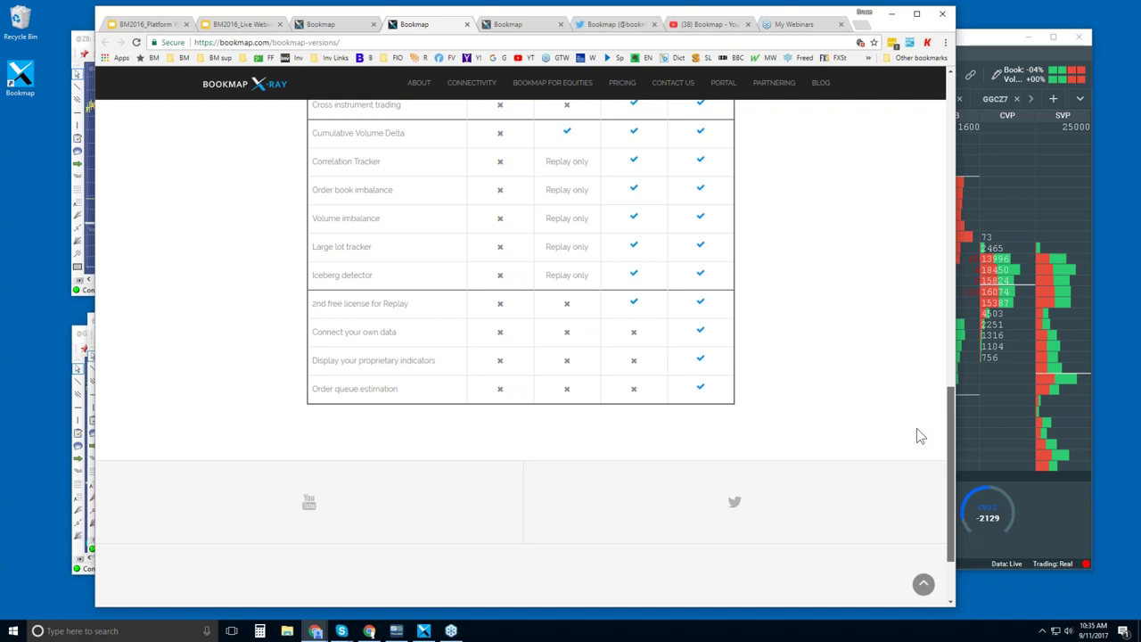
pyautogui.scroll(1, 918, 423)
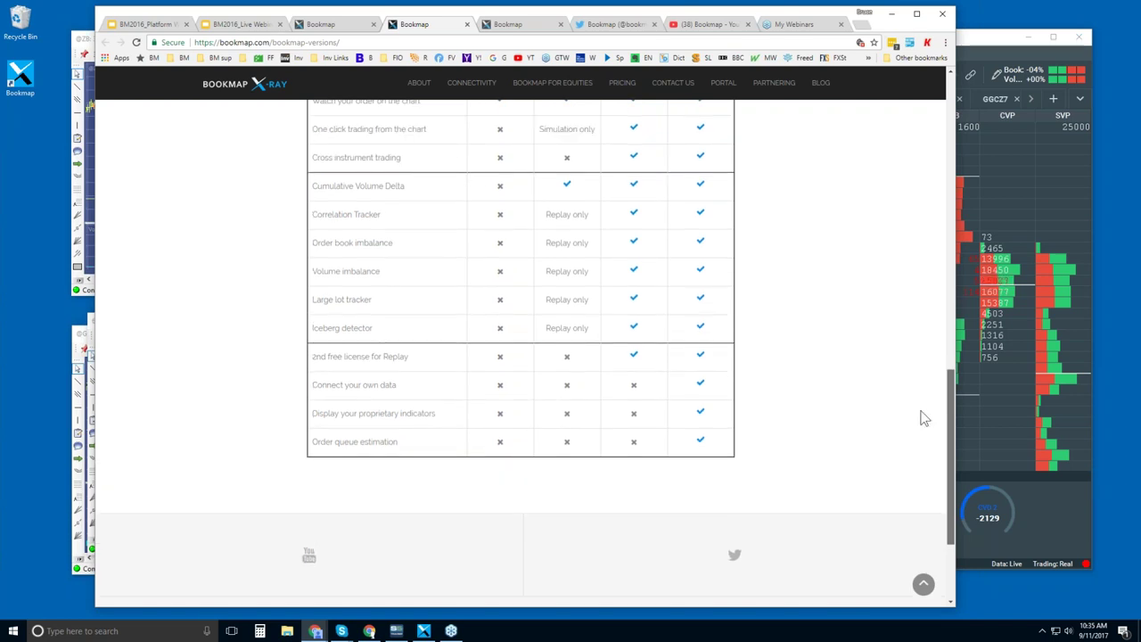
pyautogui.scroll(1, 924, 417)
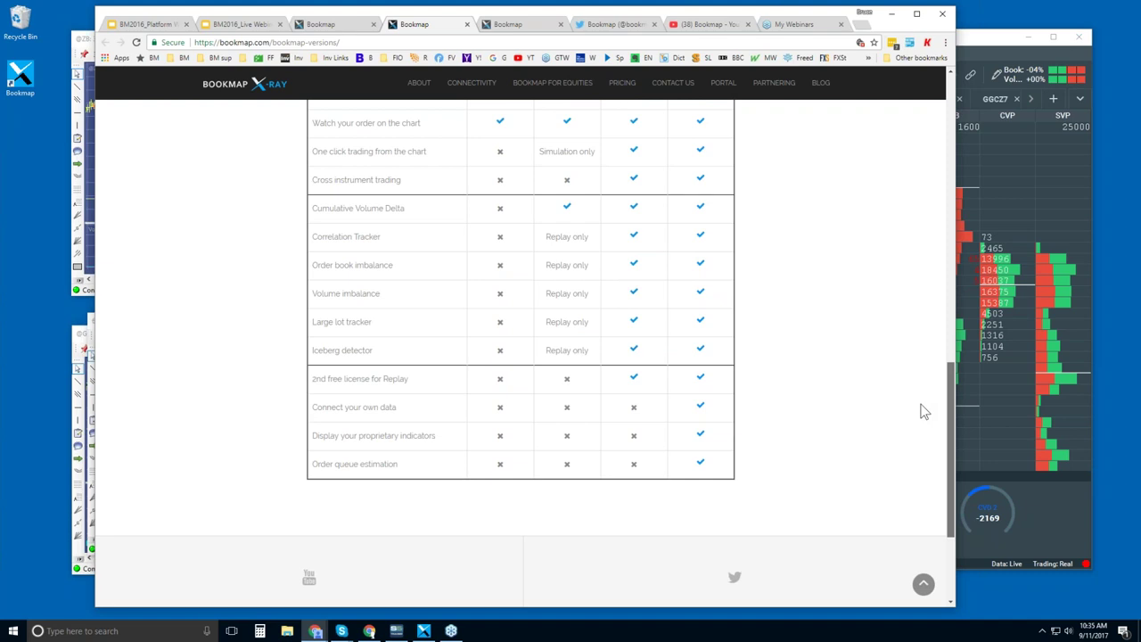
pyautogui.scroll(12, 923, 406)
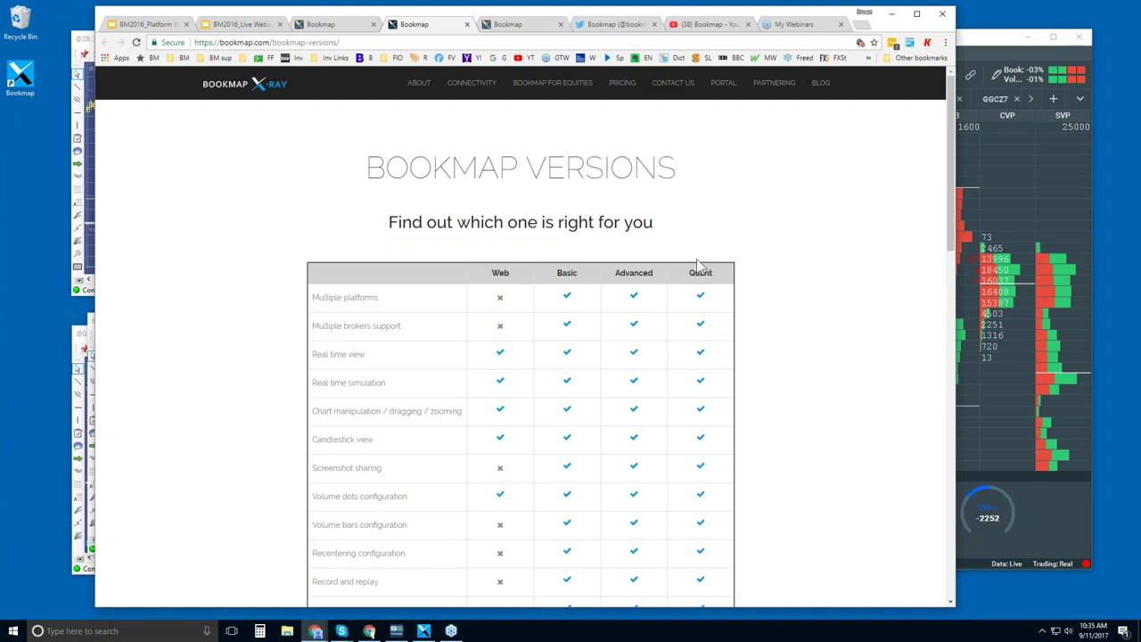
# Step: Show the Bookmap Portal page and view its Features and Education sections
pyautogui.click(520, 26)
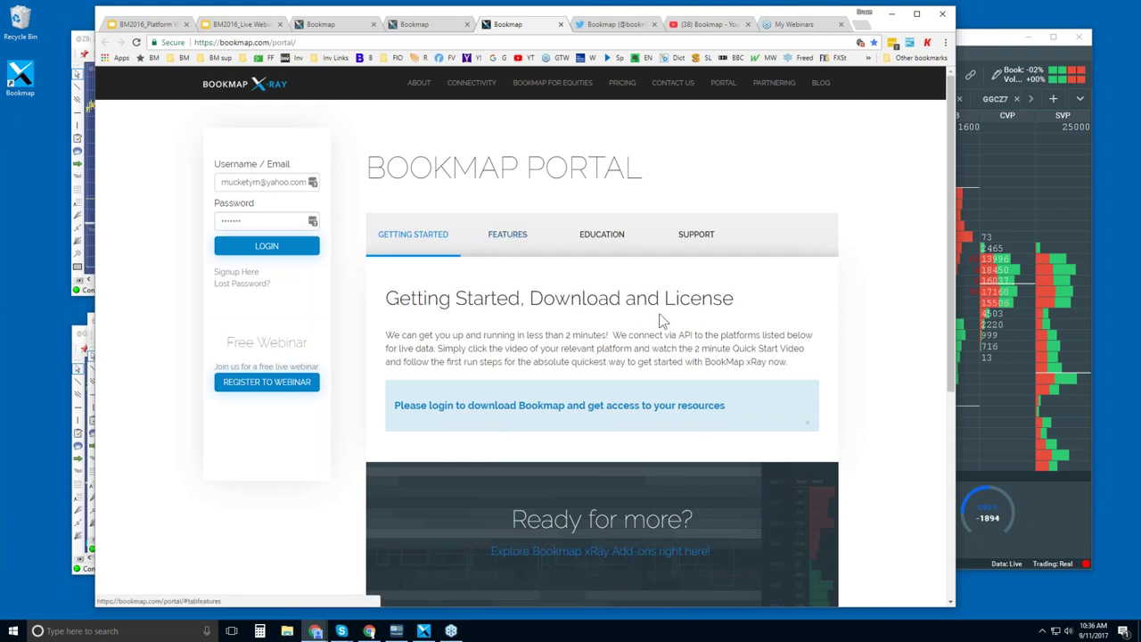
pyautogui.click(508, 235)
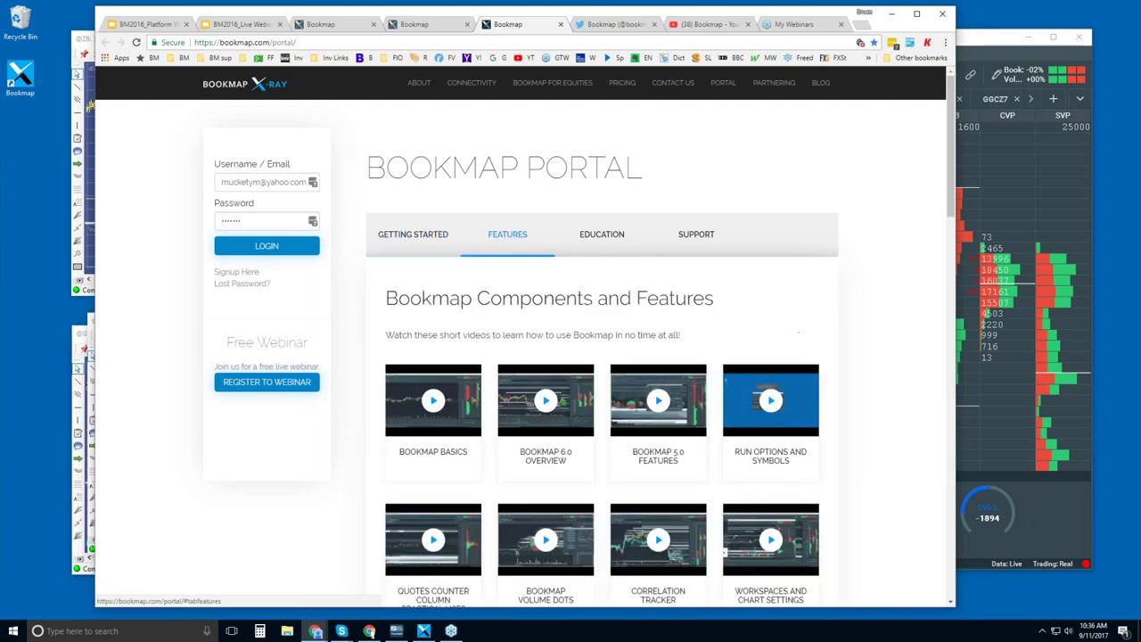
pyautogui.click(602, 234)
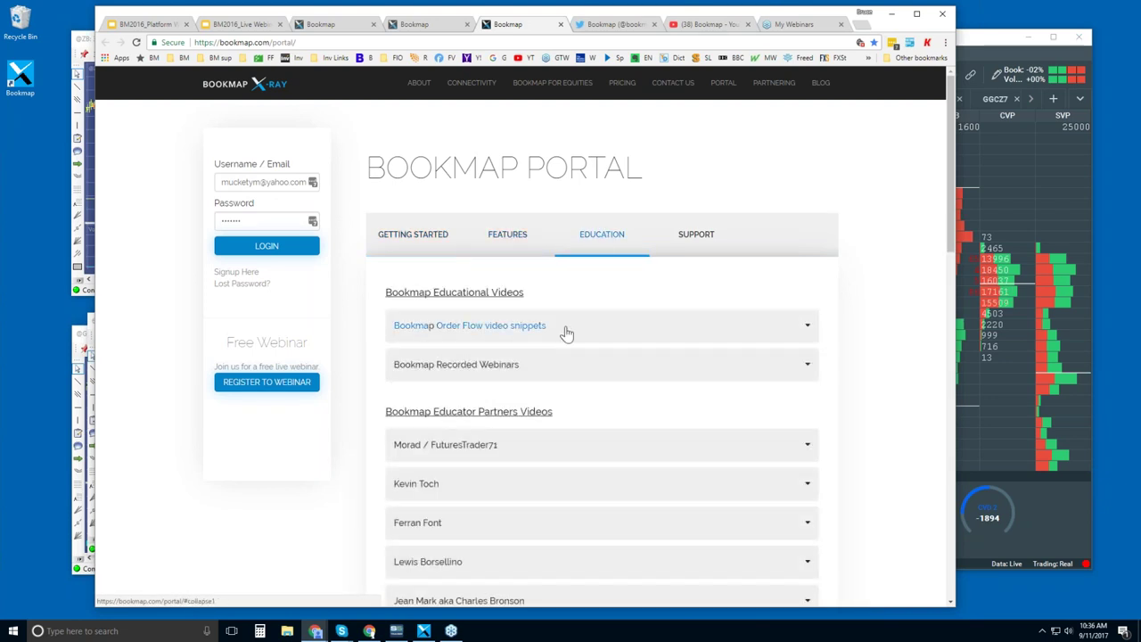
# Step: View Bookmap's Twitter profile and browse the video playlists on its YouTube channel, including Selected Webinars
pyautogui.click(624, 25)
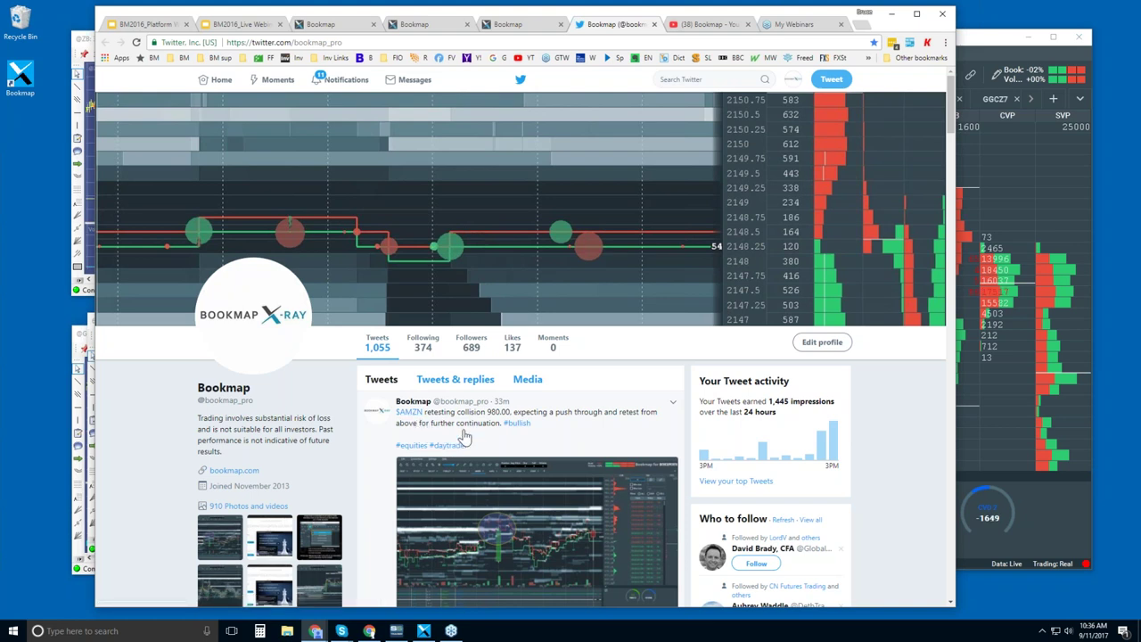
pyautogui.click(713, 29)
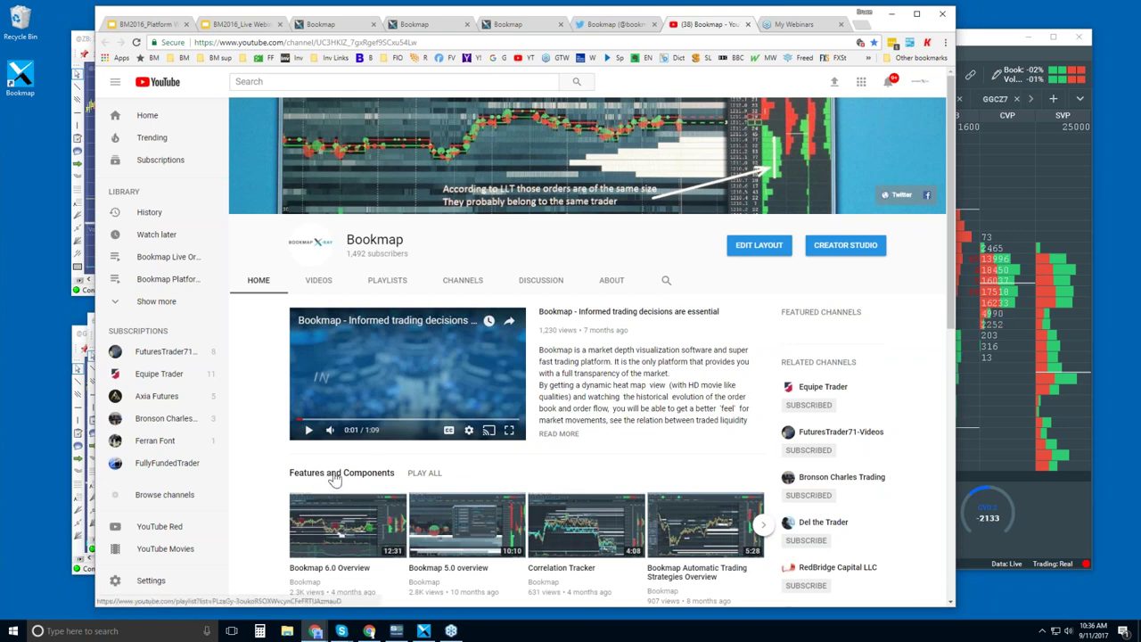
pyautogui.scroll(-1, 333, 479)
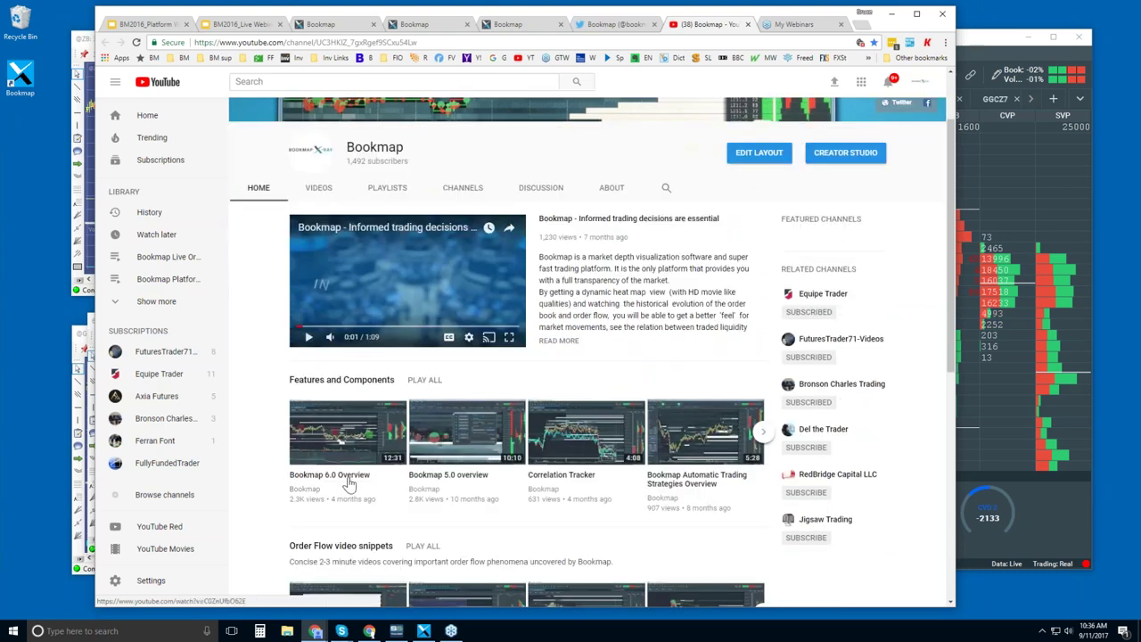
pyautogui.scroll(-2, 348, 473)
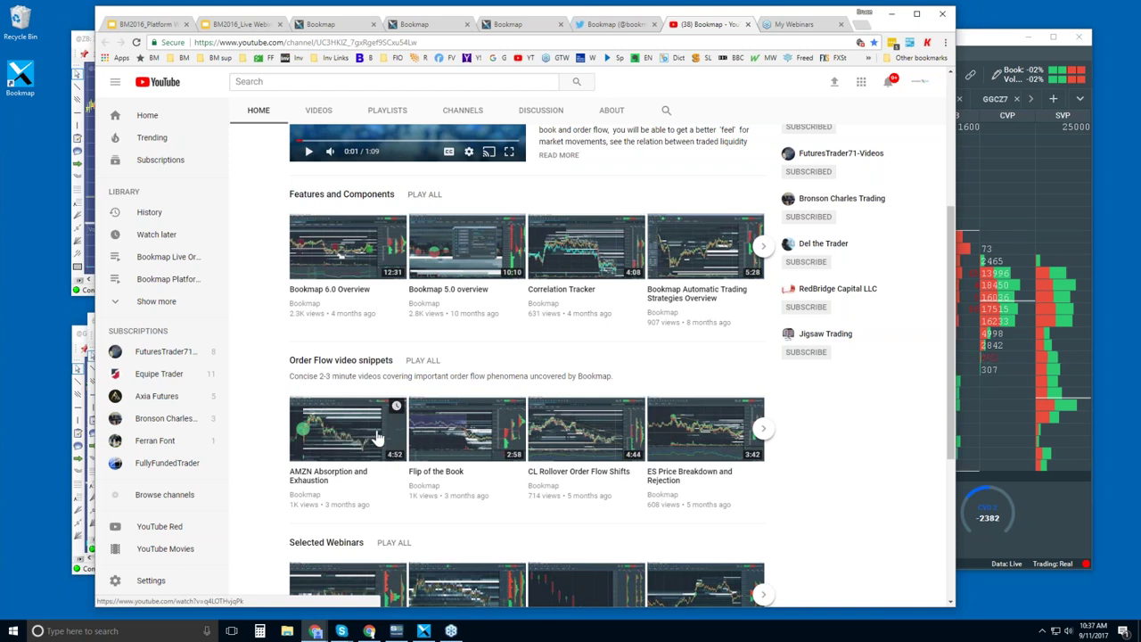
pyautogui.scroll(-2, 377, 437)
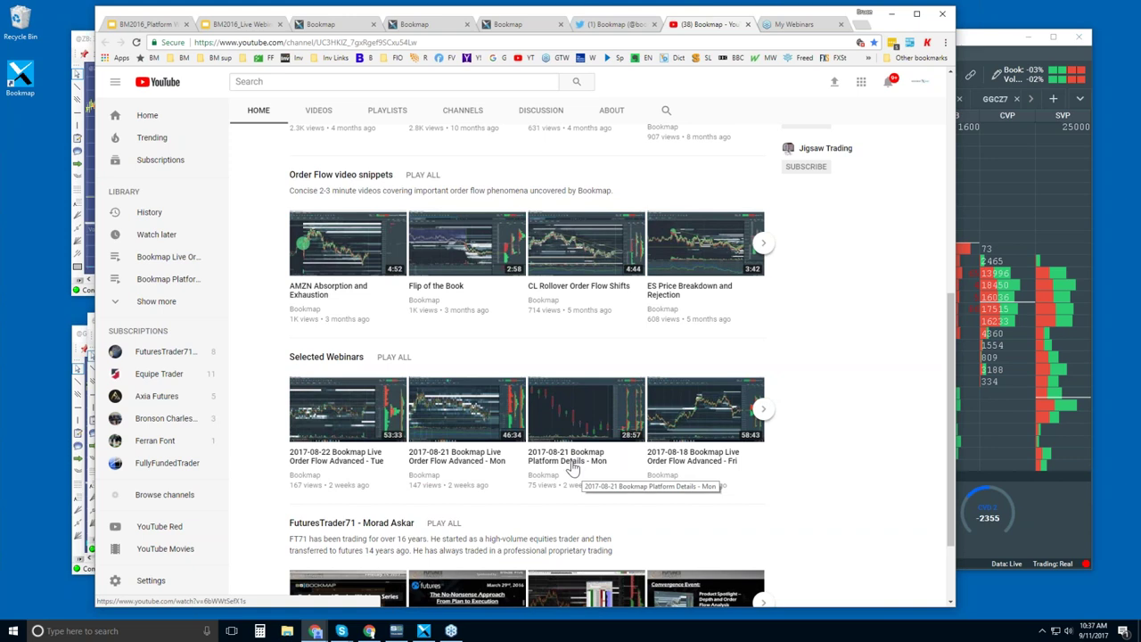
pyautogui.click(762, 408)
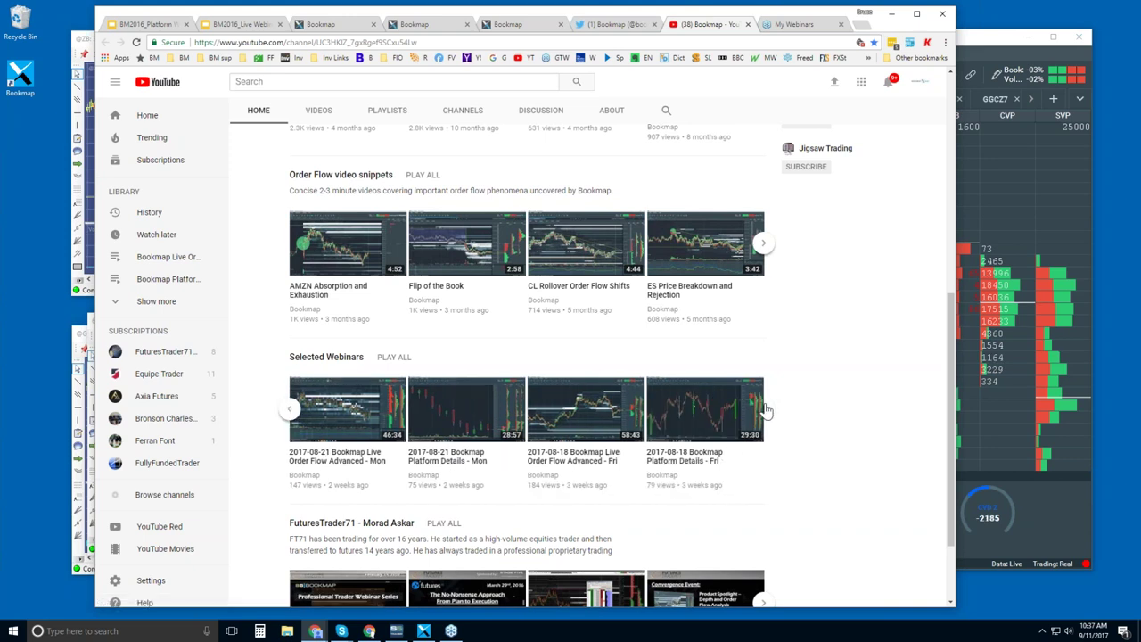
pyautogui.click(289, 409)
pyautogui.scroll(-1, 592, 342)
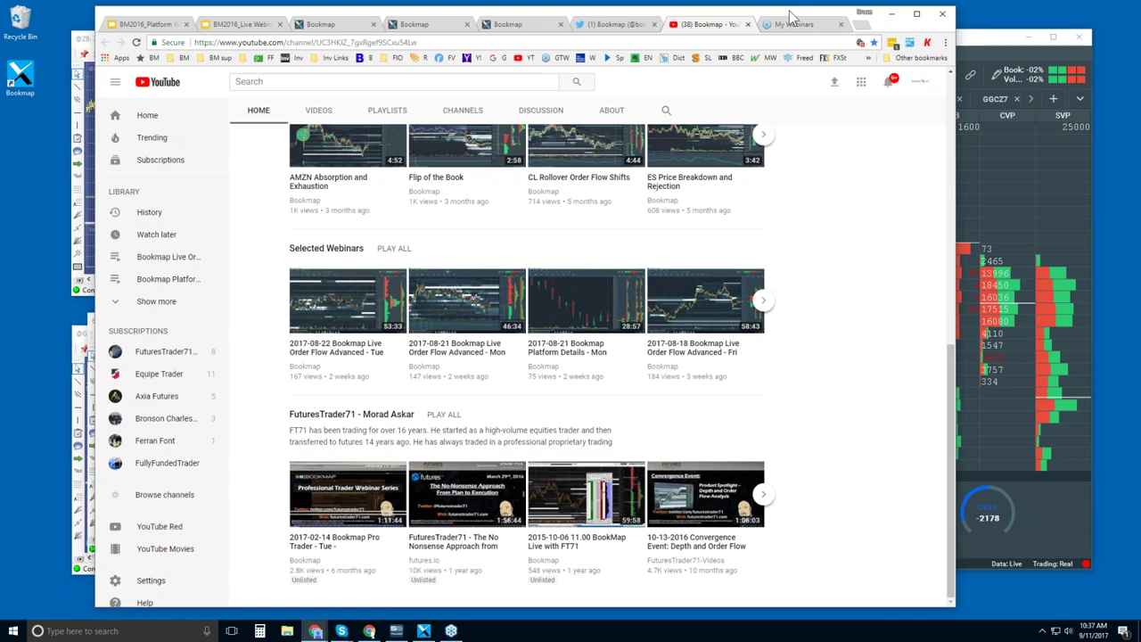
# Step: Switch to the Bookmap platform, maximize its window and collapse the indicator pane below the ESZ7 chart
pyautogui.click(972, 45)
pyautogui.doubleClick(970, 42)
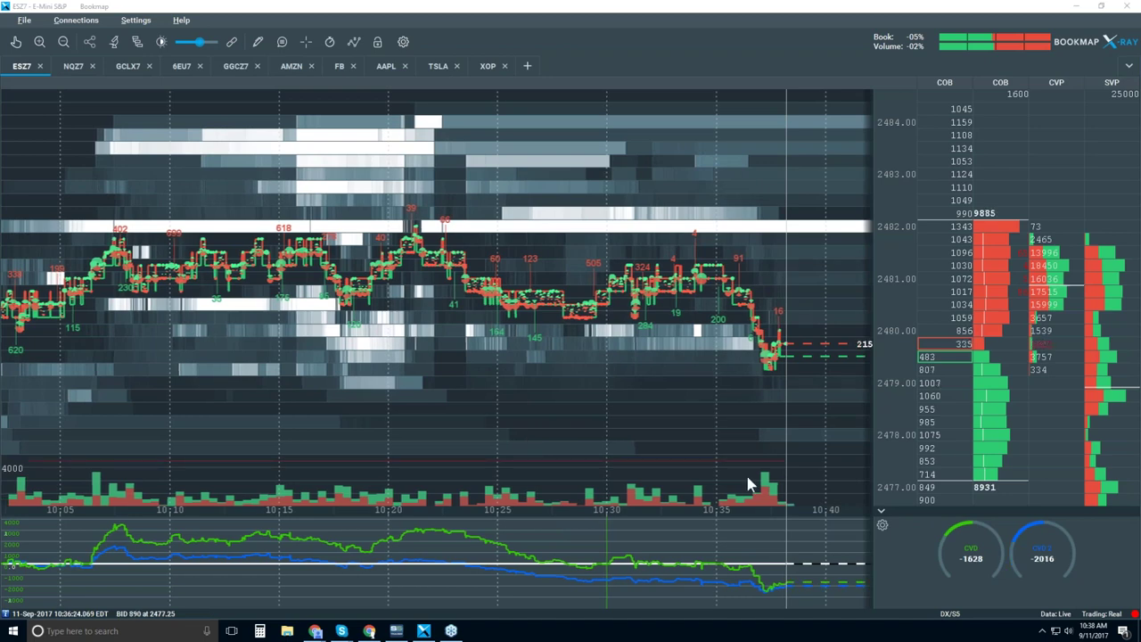
pyautogui.click(881, 515)
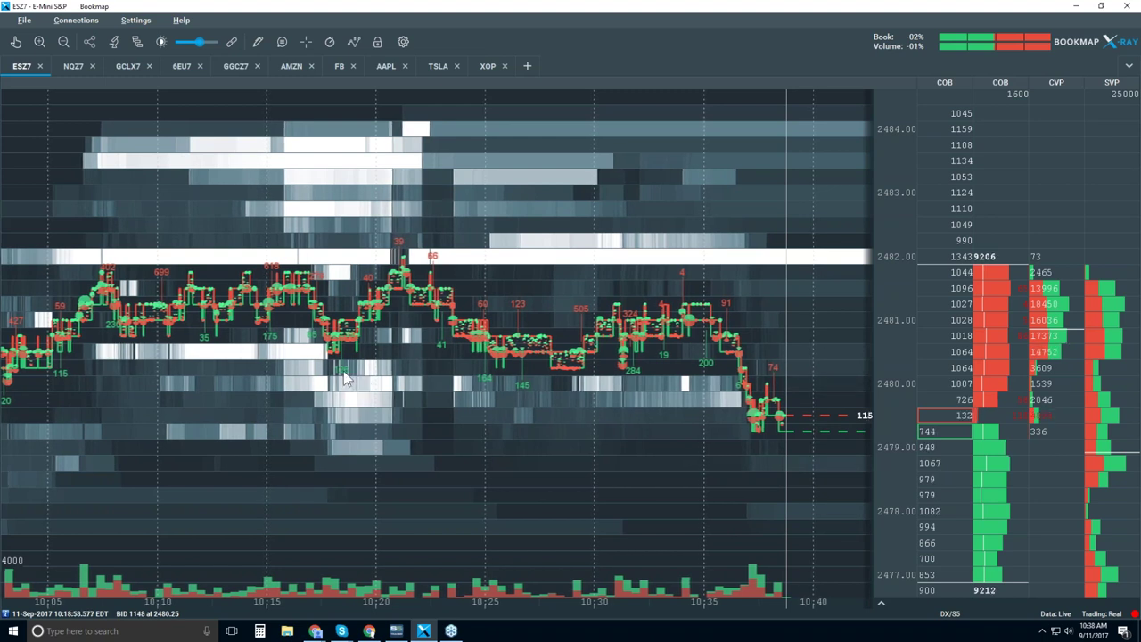
# Step: Turn on Candlestick Bars on the ESZ7 chart and switch off Volume Dots, Best Bid/Ask, Indicators, Heatmap and Extended
pyautogui.click(354, 42)
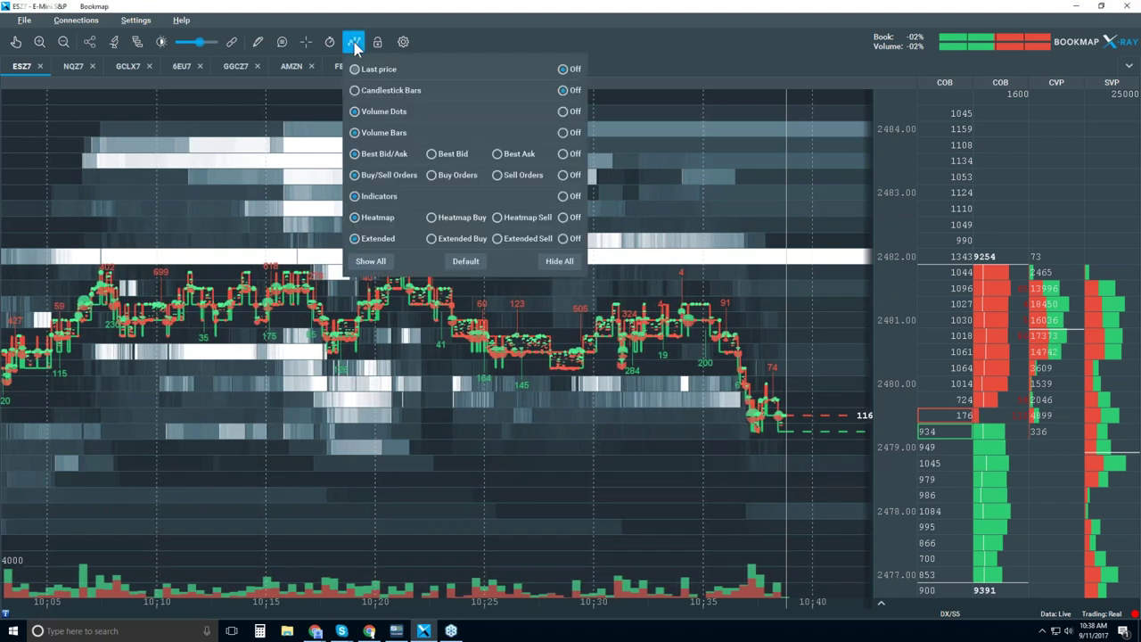
pyautogui.click(355, 90)
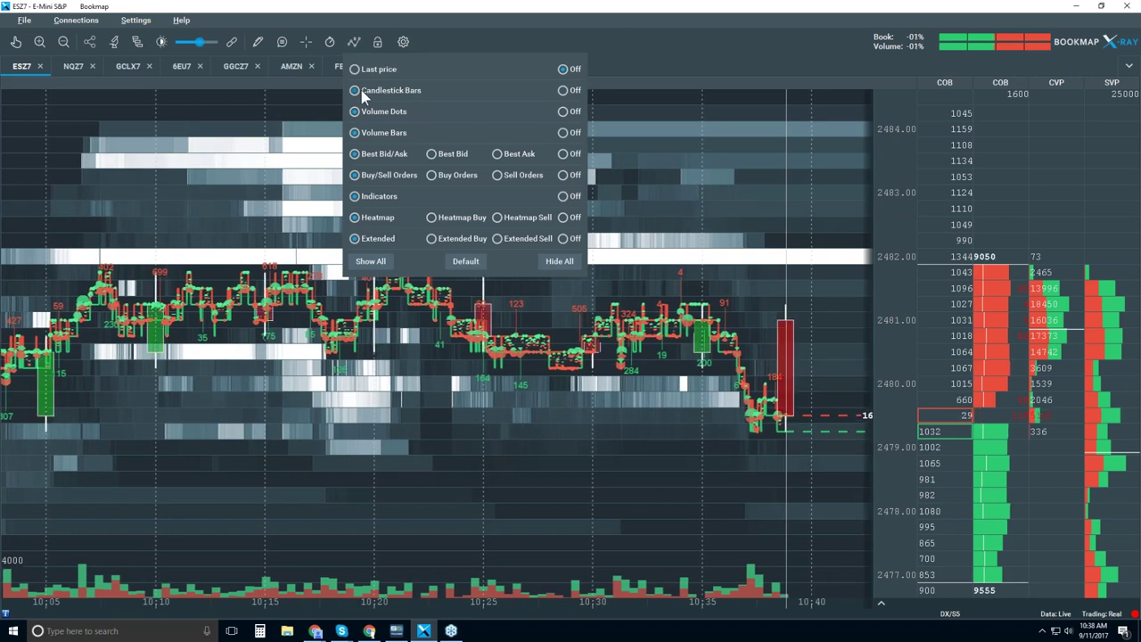
pyautogui.click(563, 111)
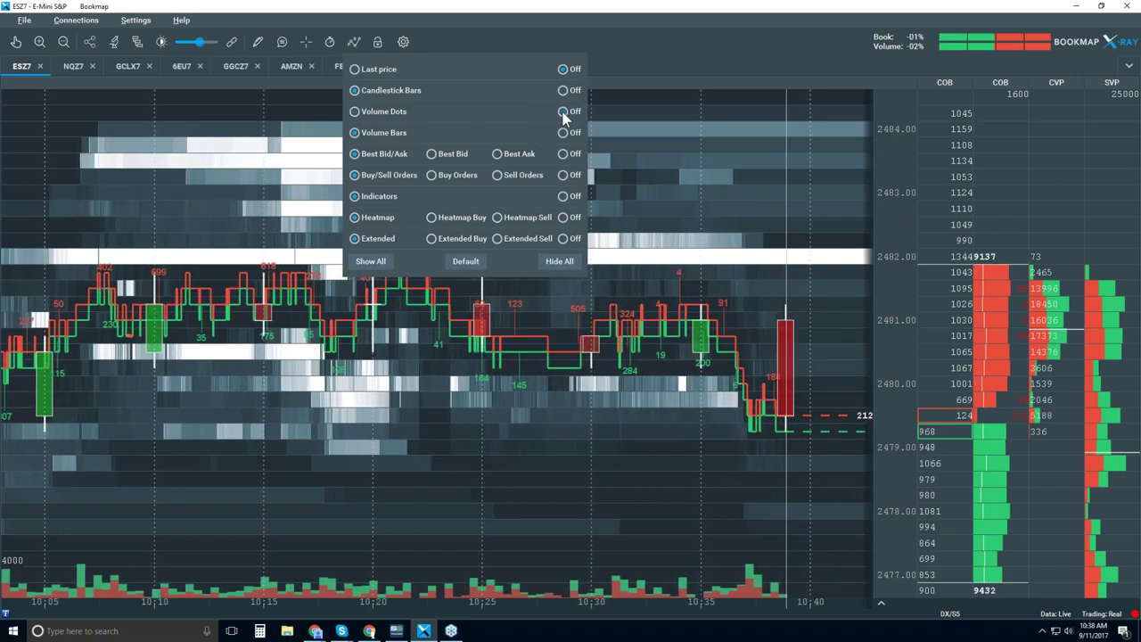
pyautogui.click(563, 154)
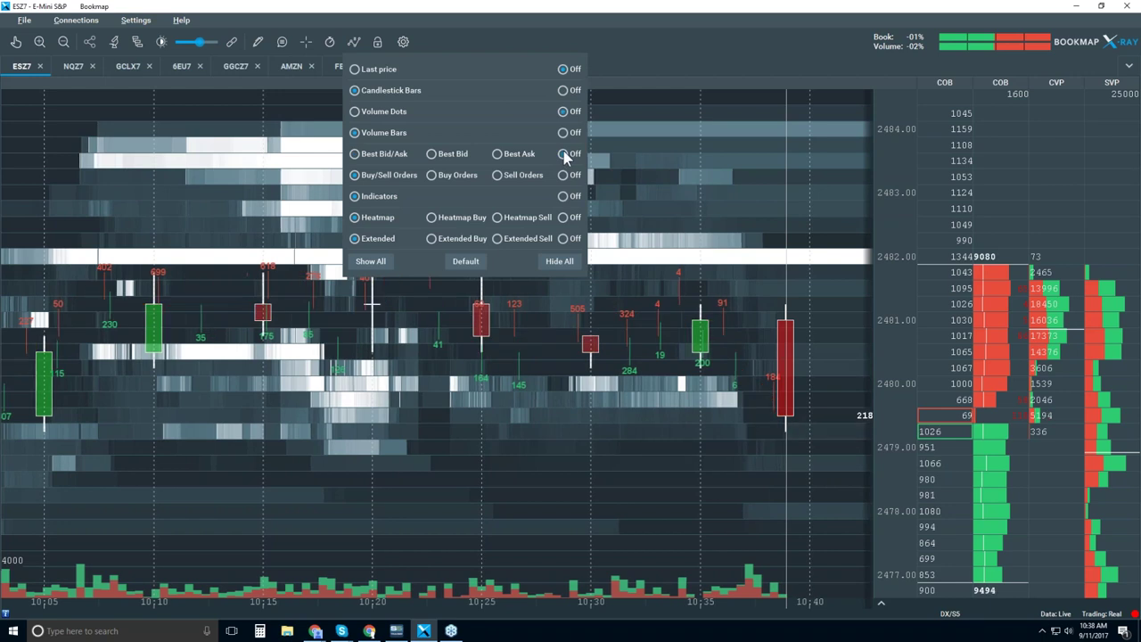
pyautogui.click(562, 196)
pyautogui.click(563, 216)
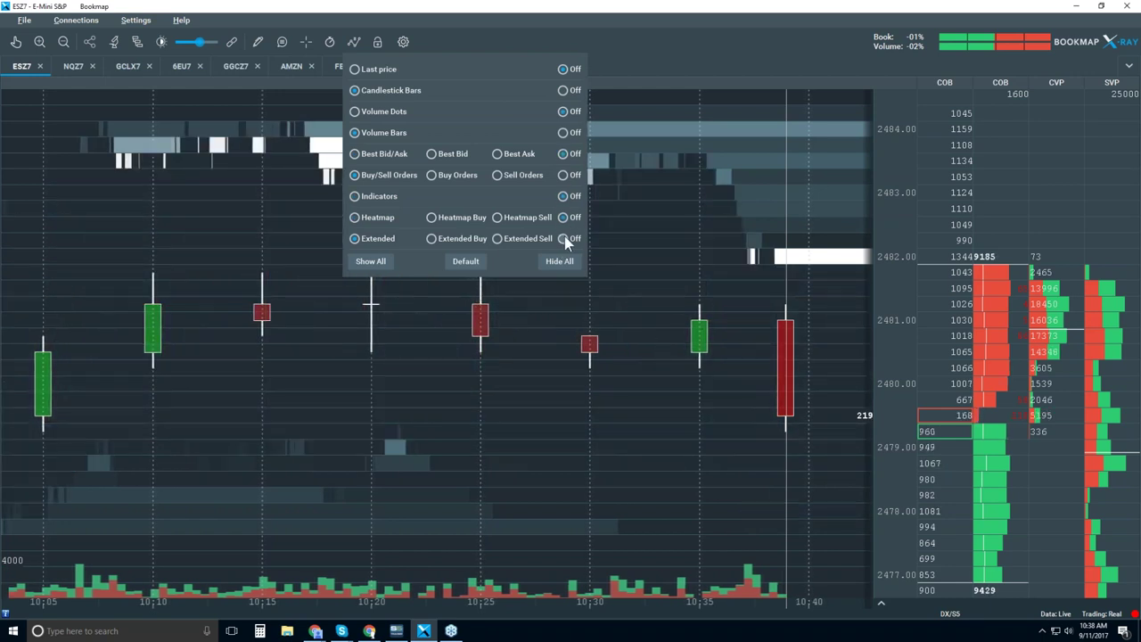
pyautogui.click(564, 239)
pyautogui.click(669, 205)
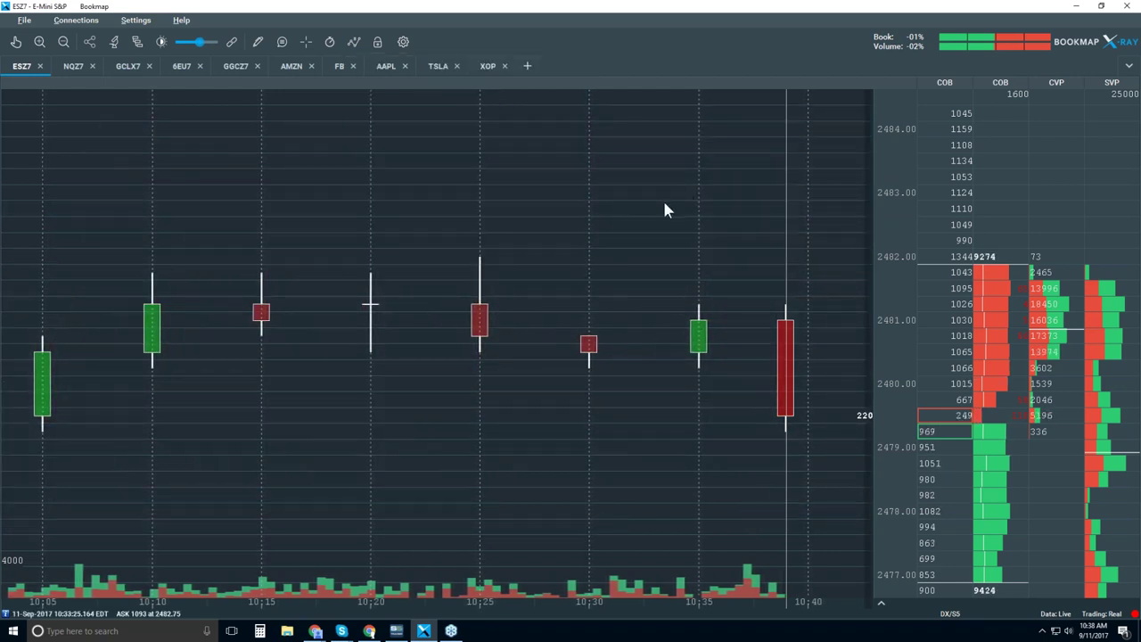
pyautogui.scroll(-4, 664, 205)
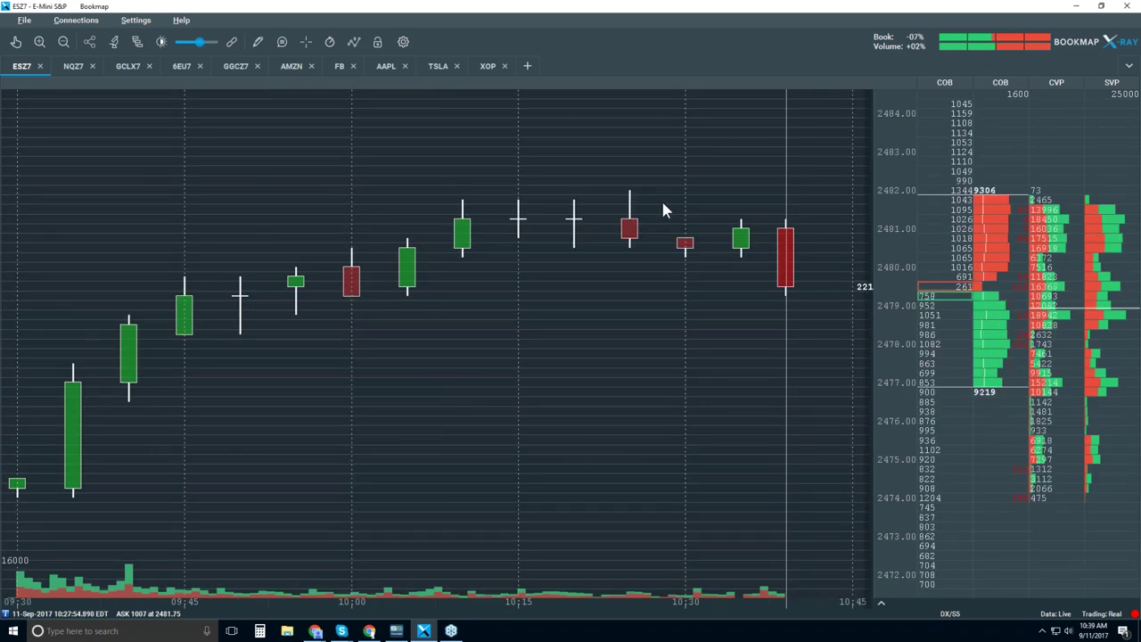
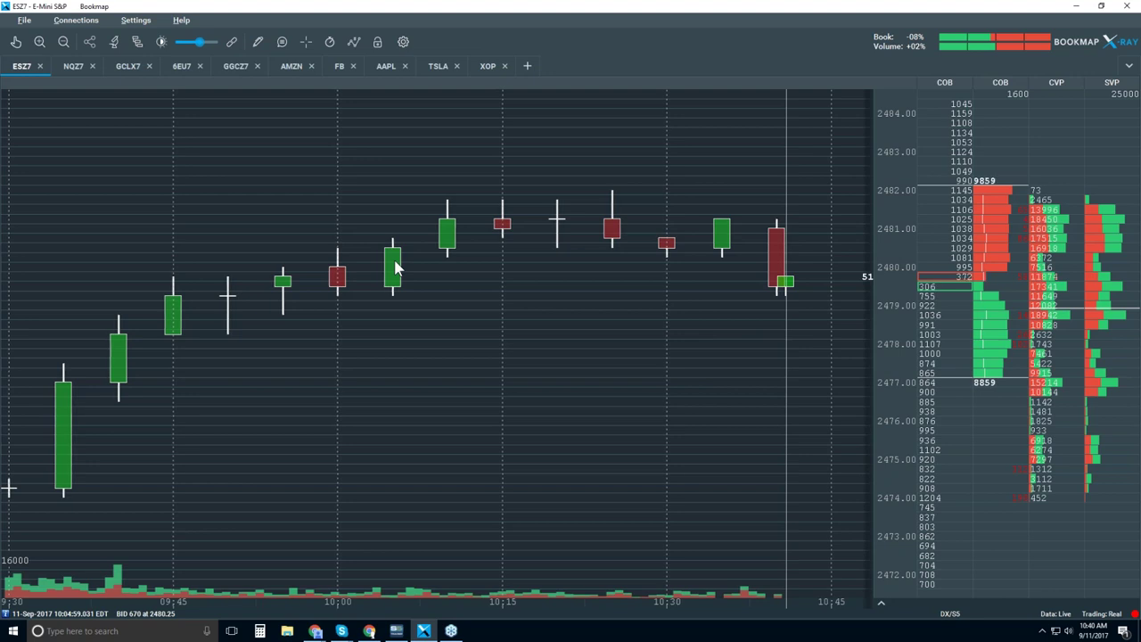
# Step: Turn on Best Bid/Ask and Volume Dots on the ESZ7 chart, keeping the candlestick bars shown
pyautogui.click(354, 42)
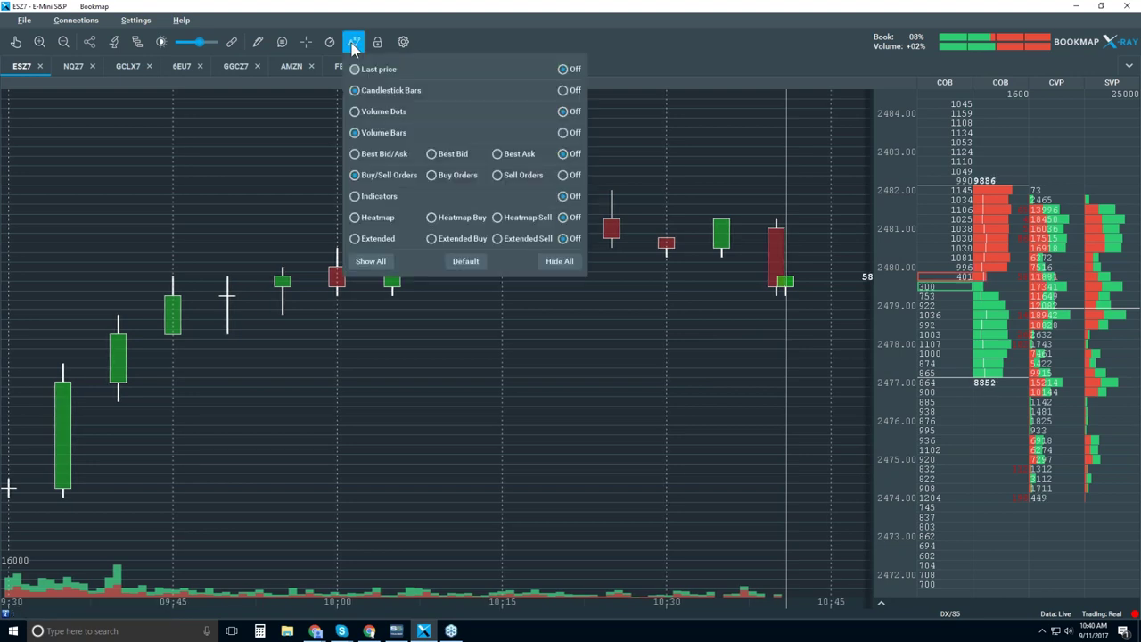
pyautogui.click(382, 154)
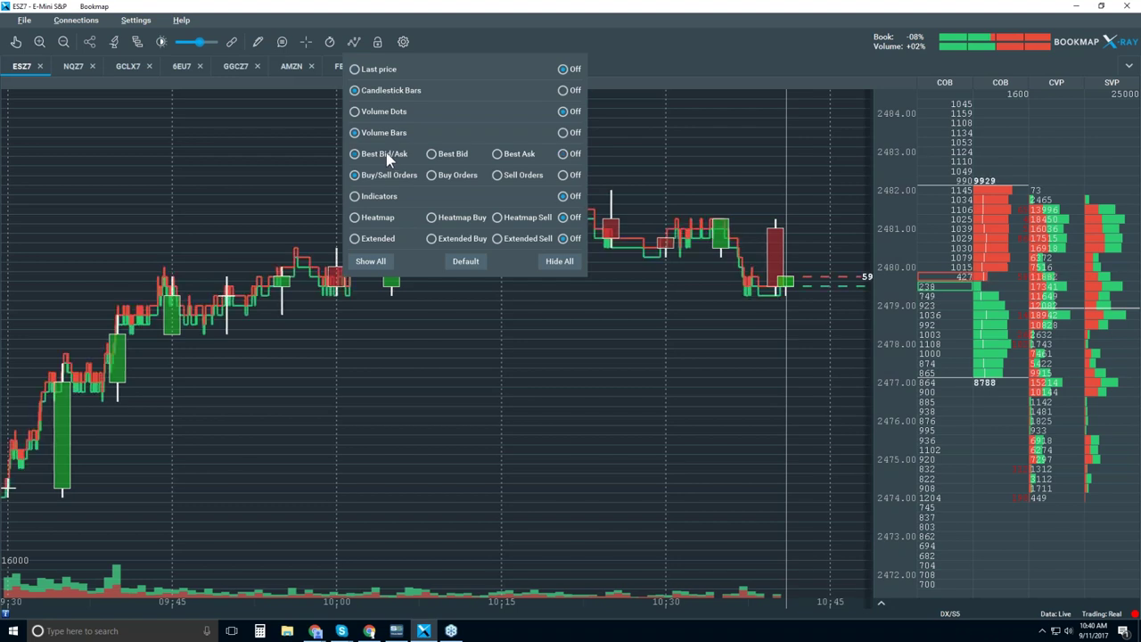
pyautogui.click(645, 137)
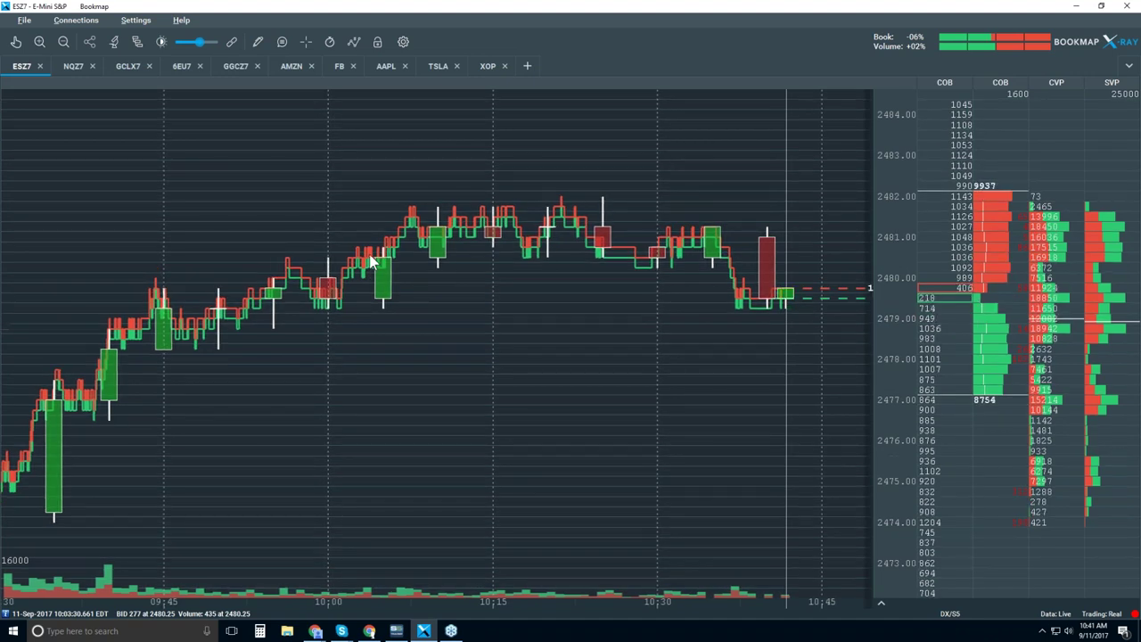
pyautogui.click(361, 50)
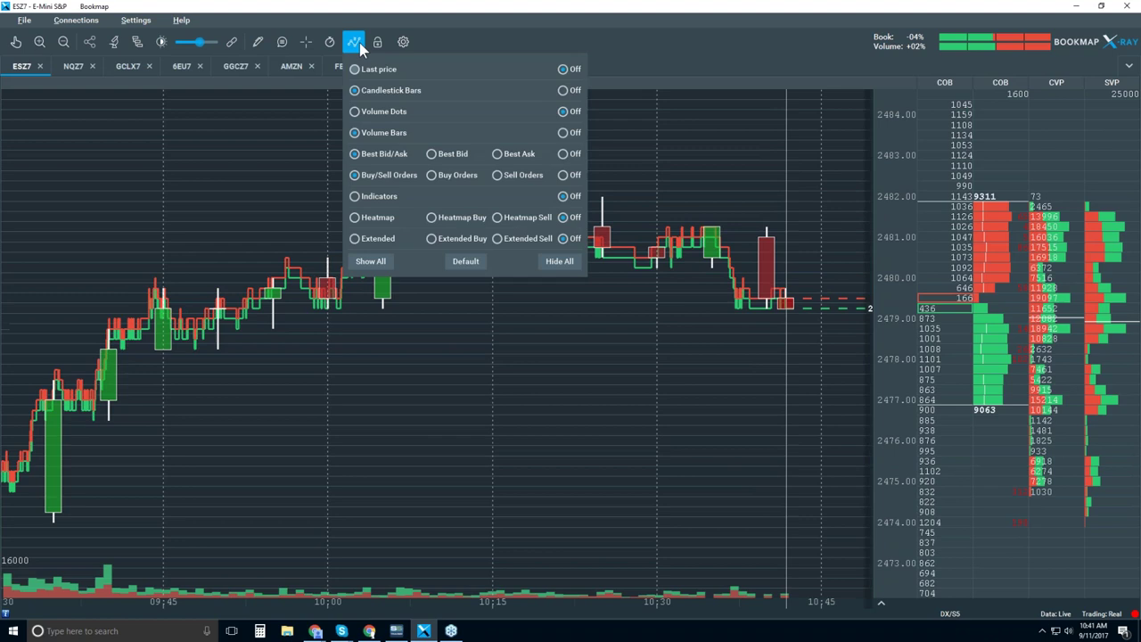
pyautogui.click(383, 111)
pyautogui.click(313, 117)
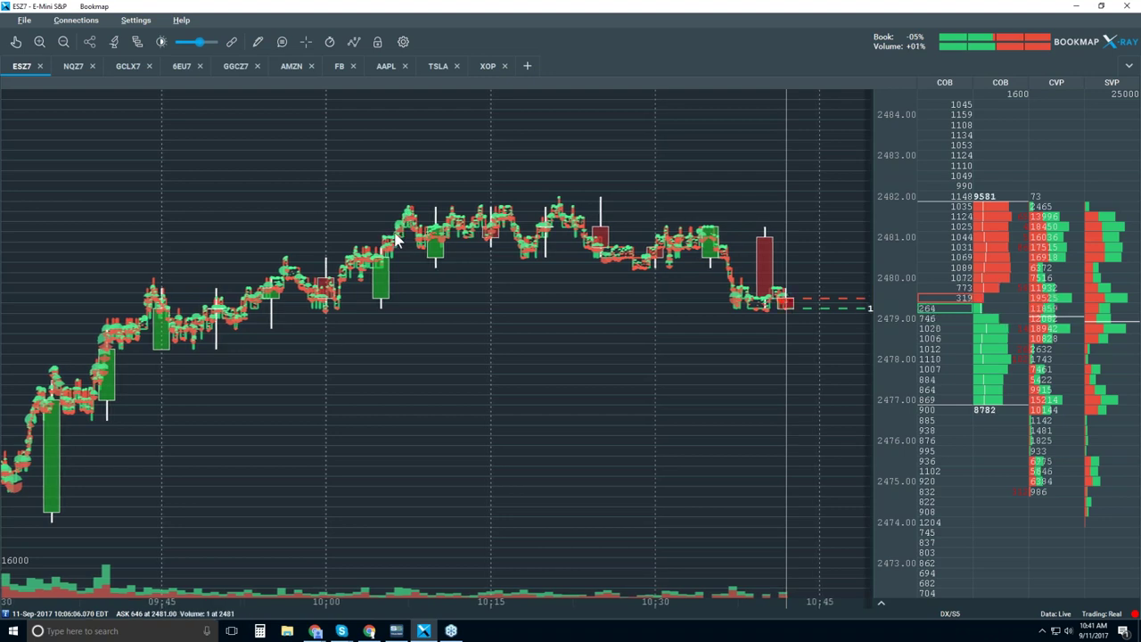
# Step: Activate the Move tool and examine the volume dots and bid/ask lines around 10:03:47 on the ESZ7 chart at second-level detail
pyautogui.click(16, 44)
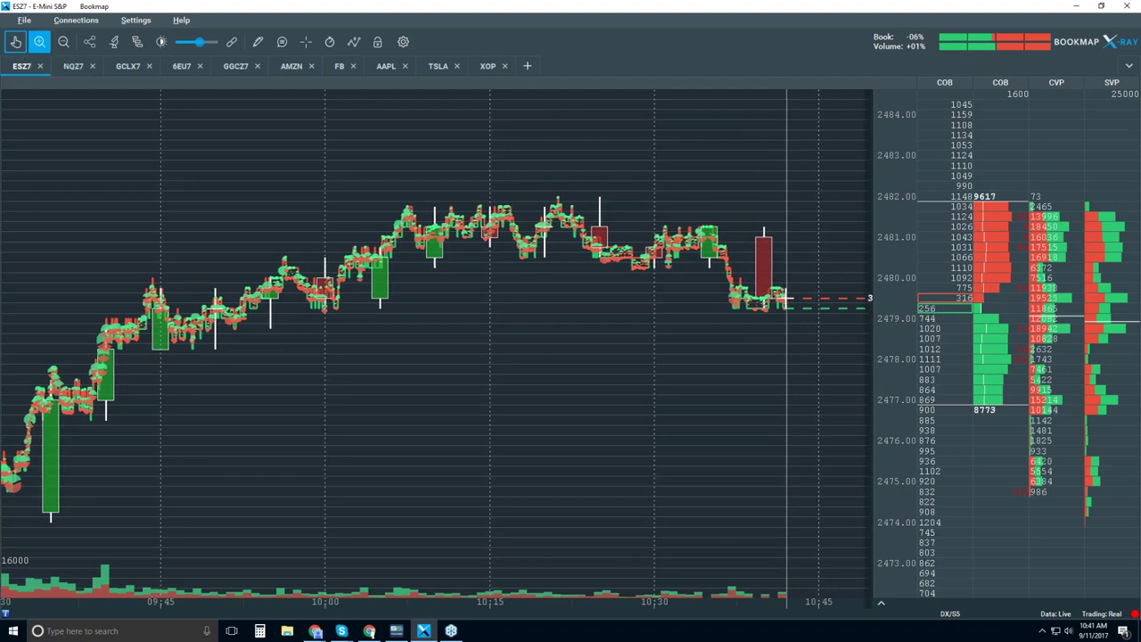
pyautogui.moveTo(349, 253); pyautogui.dragTo(429, 247)
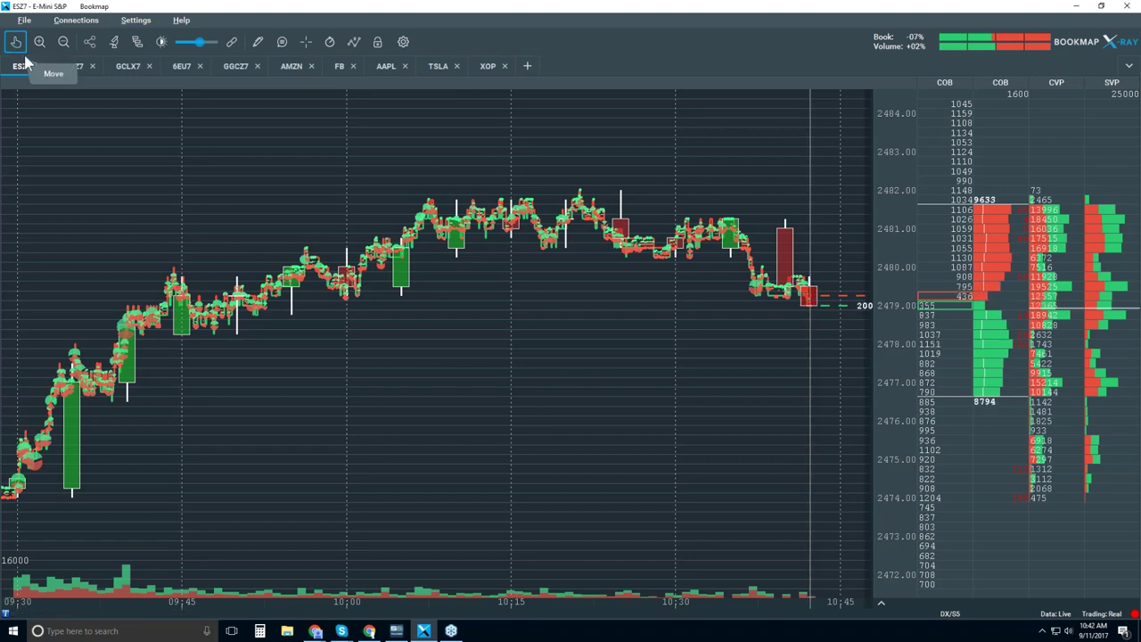
pyautogui.scroll(3, 381, 256)
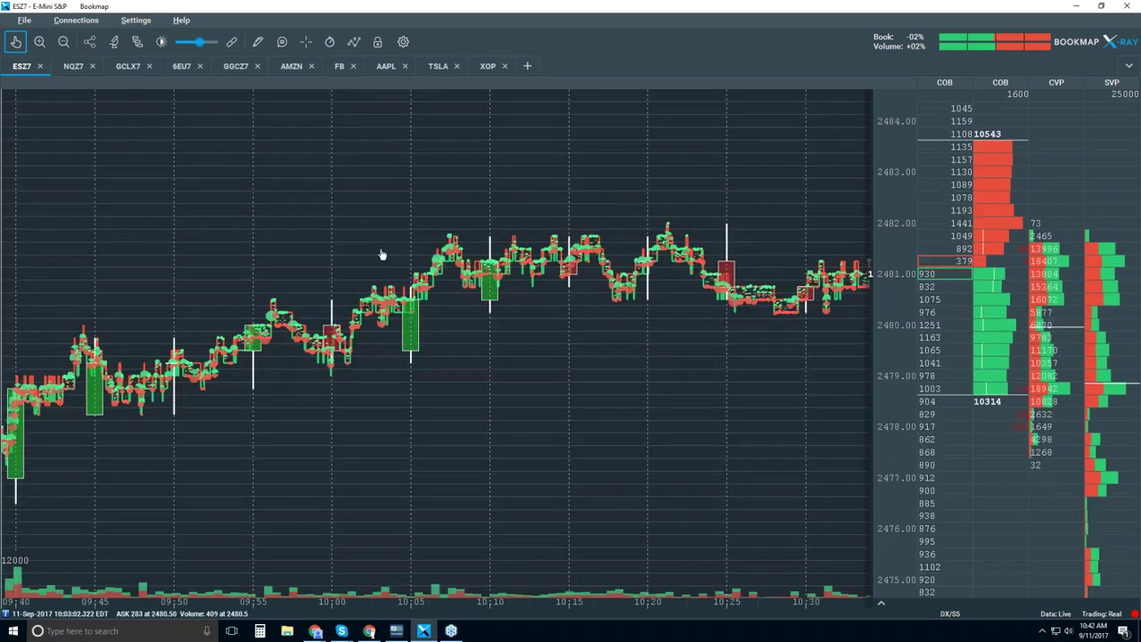
pyautogui.scroll(2, 389, 343)
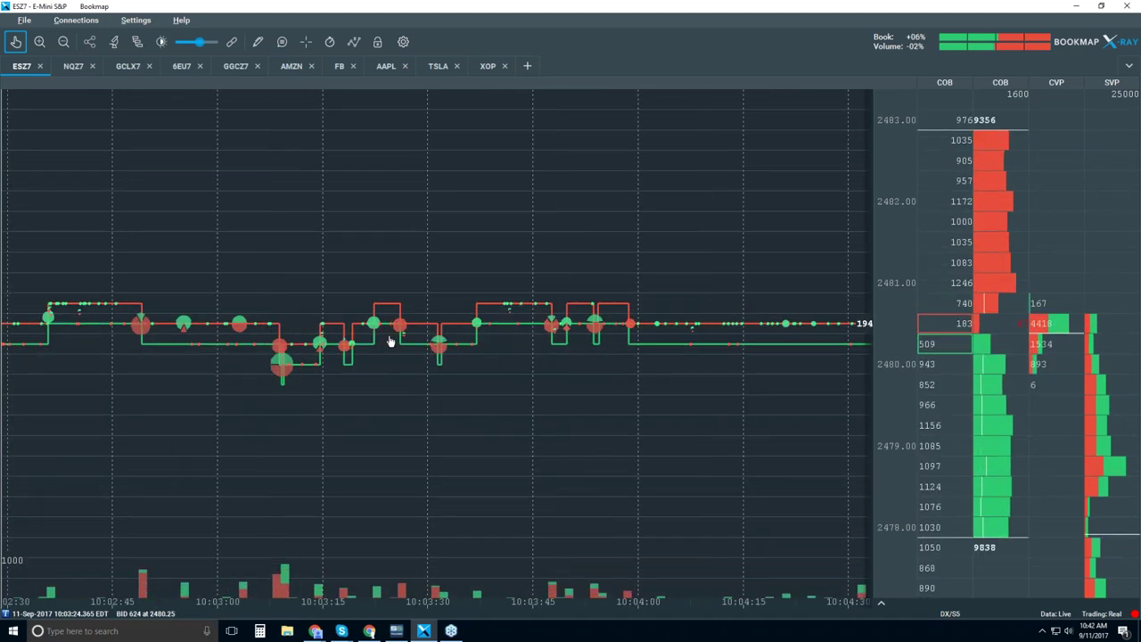
pyautogui.scroll(2, 389, 342)
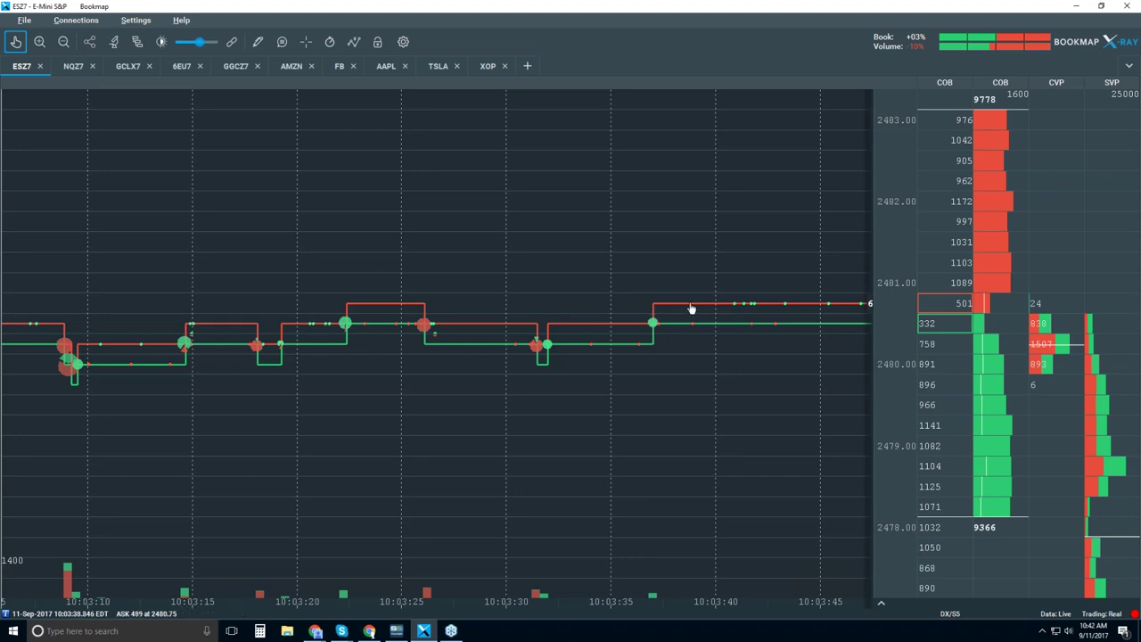
pyautogui.scroll(3, 529, 315)
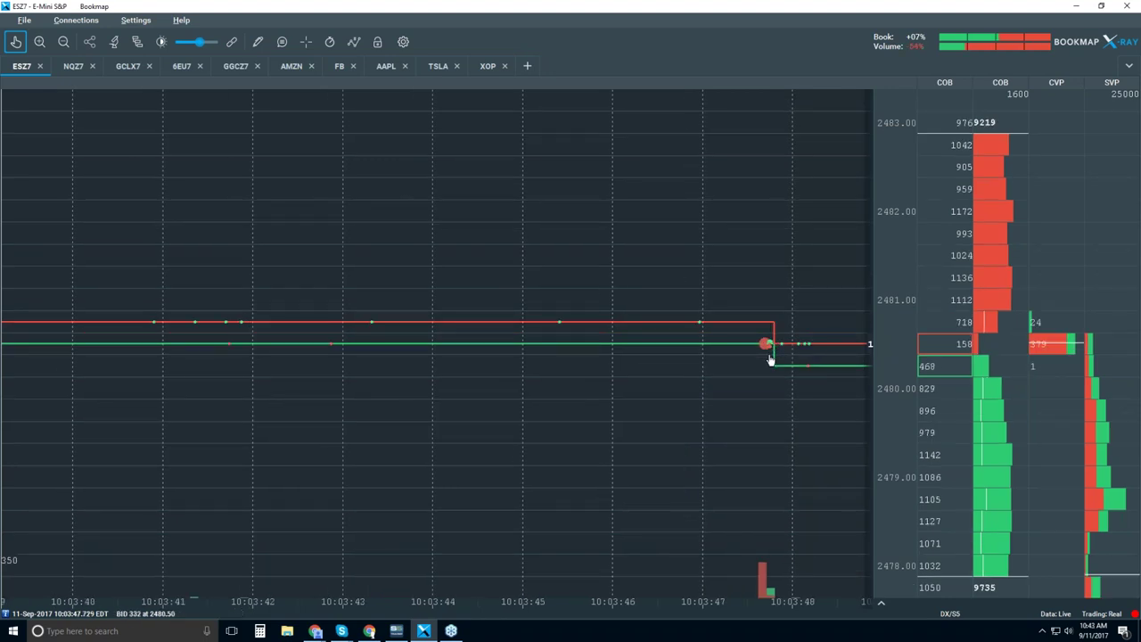
pyautogui.scroll(-3, 770, 359)
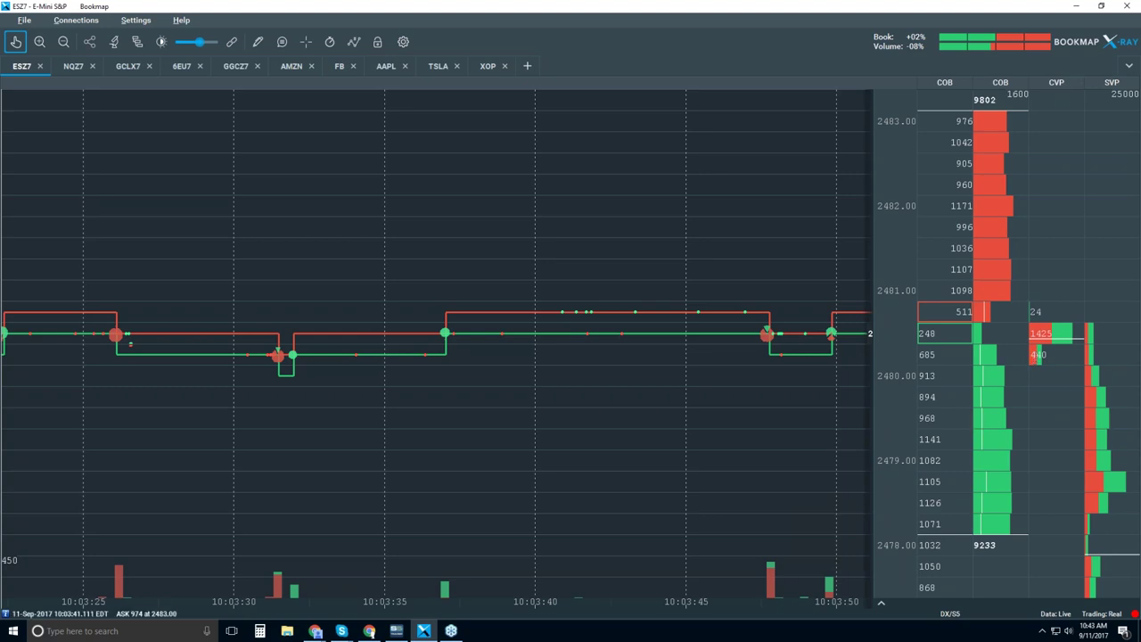
# Step: Turn on the chart's data tooltip and inspect the buy trade on the 2480.75 ask line near 10:03:41.37 at microsecond detail
pyautogui.click(280, 45)
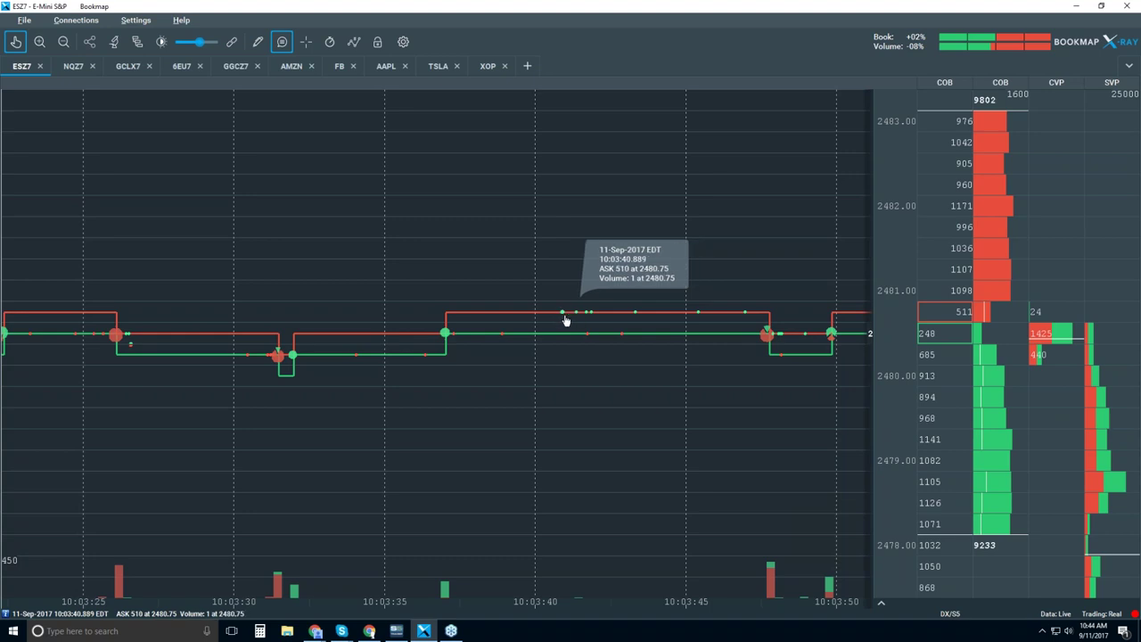
pyautogui.scroll(2, 578, 319)
pyautogui.scroll(3, 578, 319)
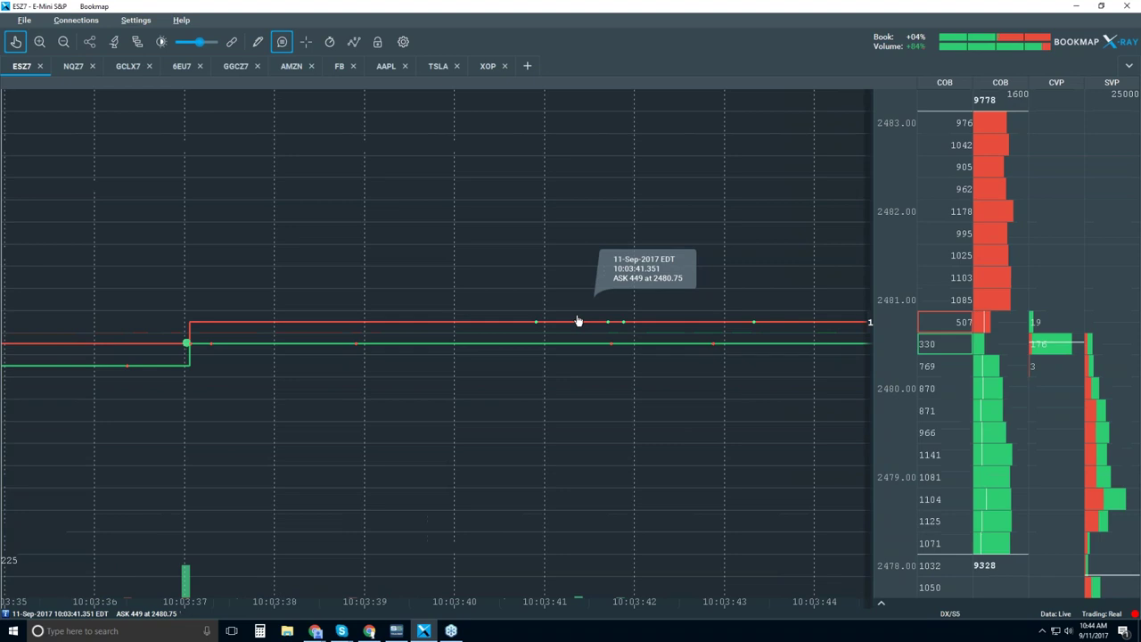
pyautogui.scroll(3, 598, 341)
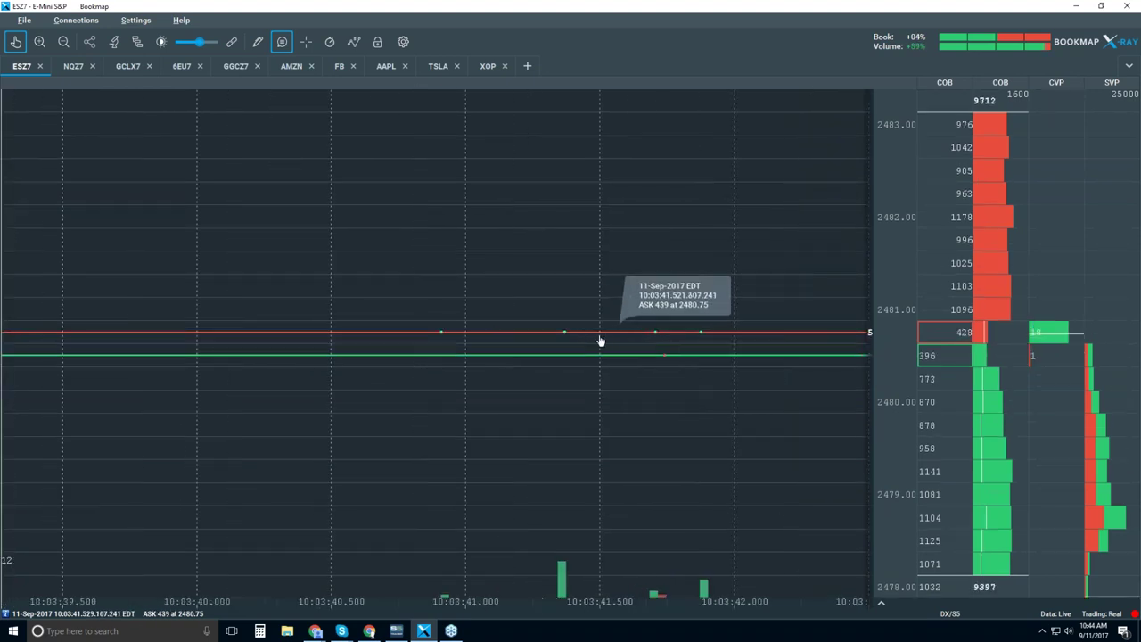
pyautogui.scroll(10, 552, 337)
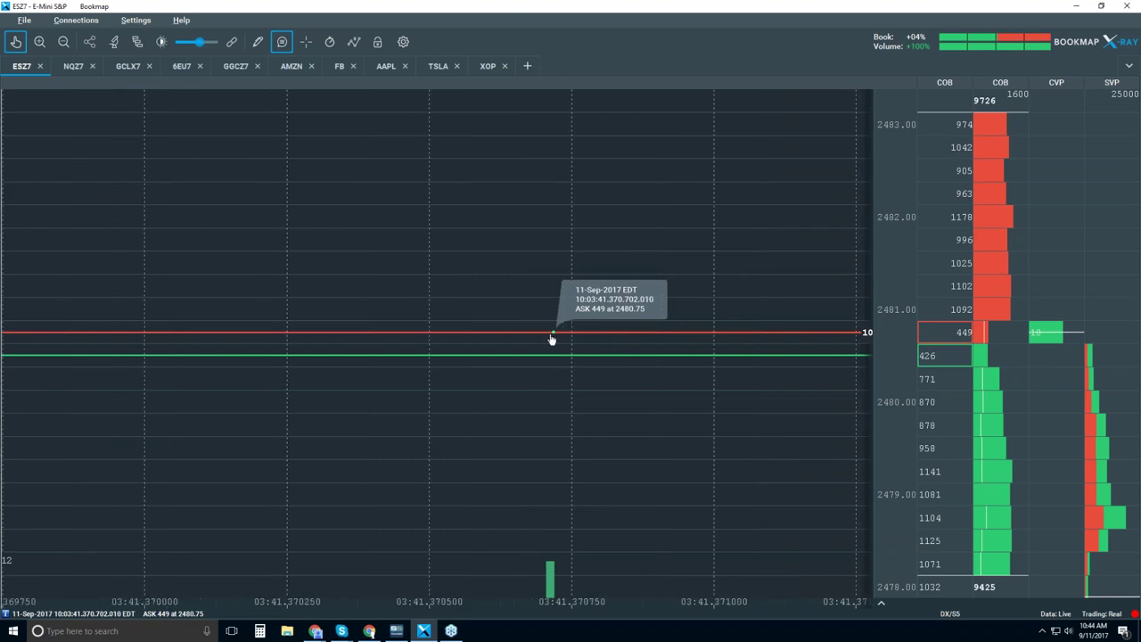
# Step: Examine the volume dots around 10:03:47 within the wider price action and candlesticks between about 09:50 and 10:10
pyautogui.scroll(-15, 556, 337)
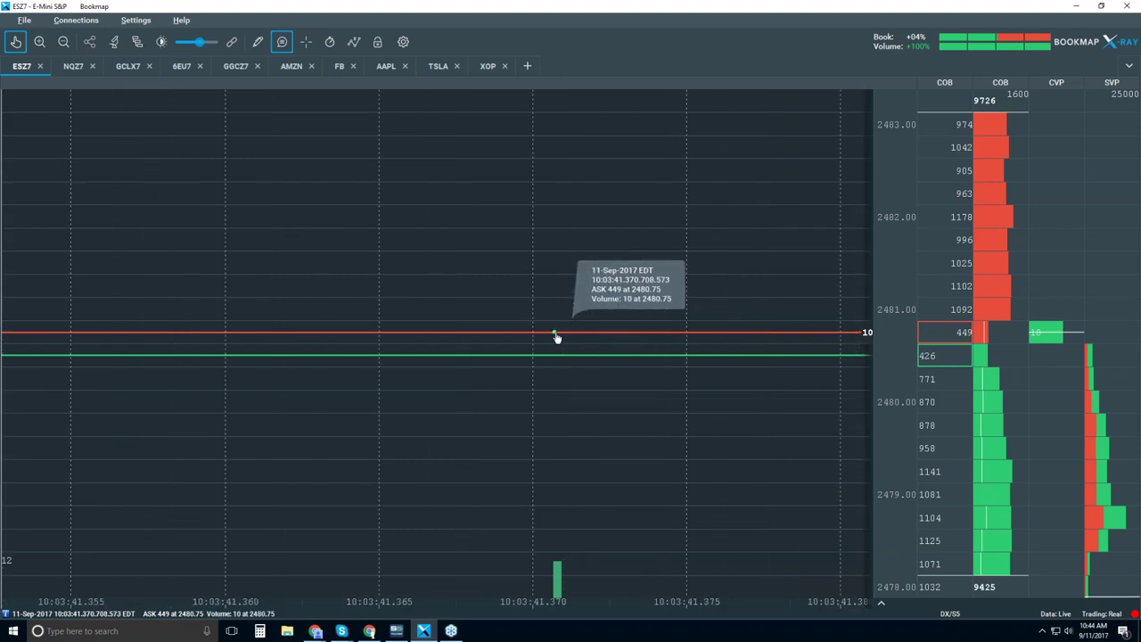
pyautogui.scroll(-3, 556, 337)
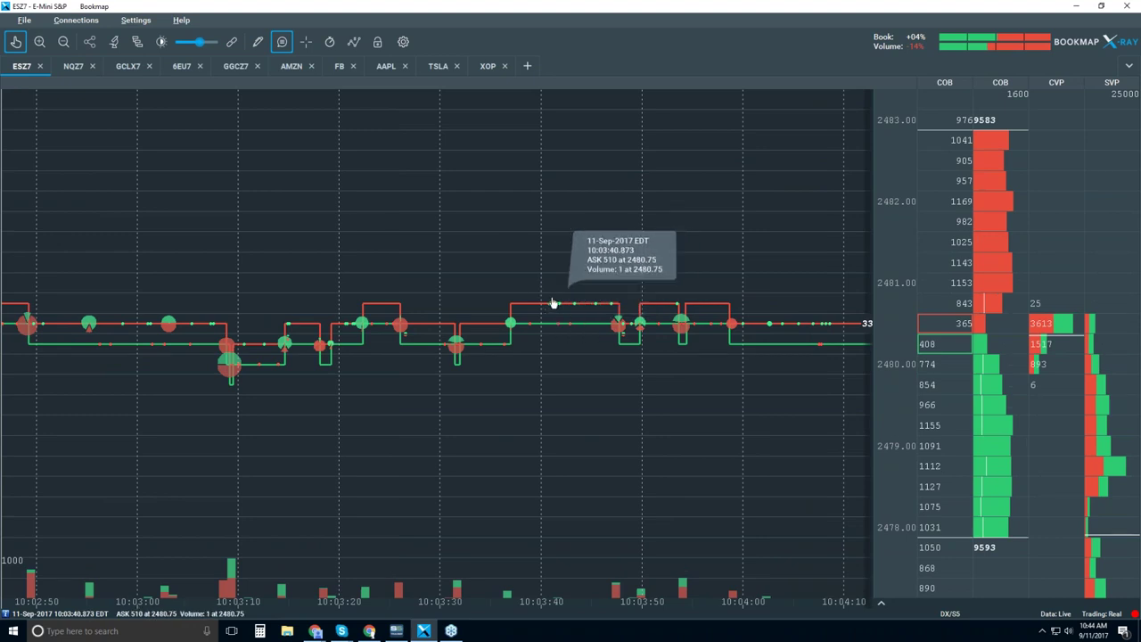
pyautogui.scroll(-3, 555, 301)
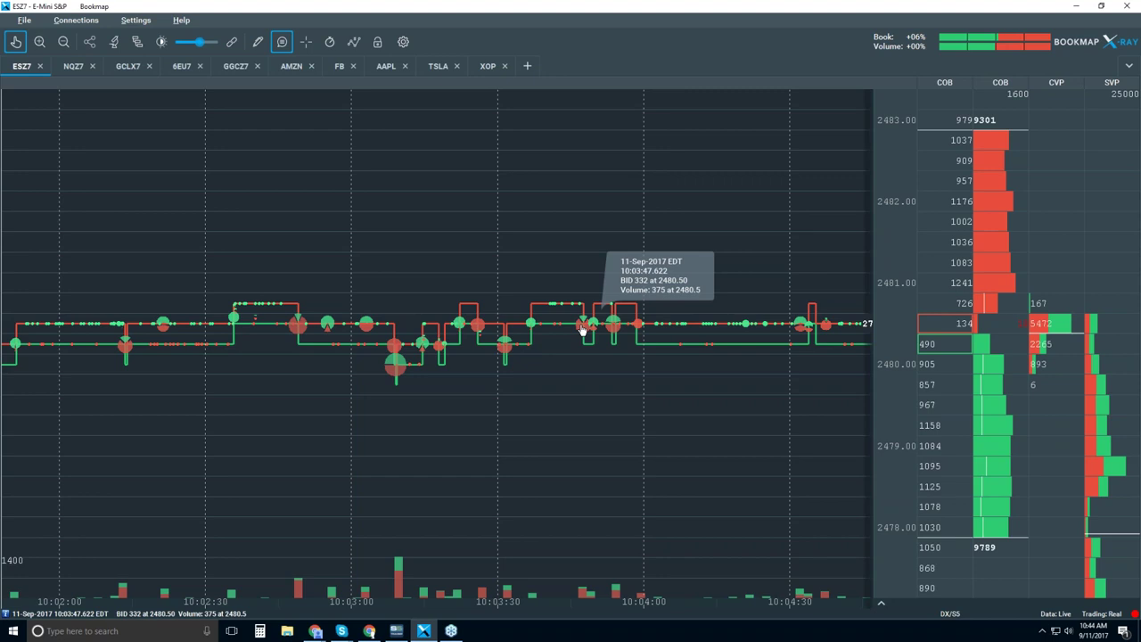
pyautogui.scroll(-3, 582, 330)
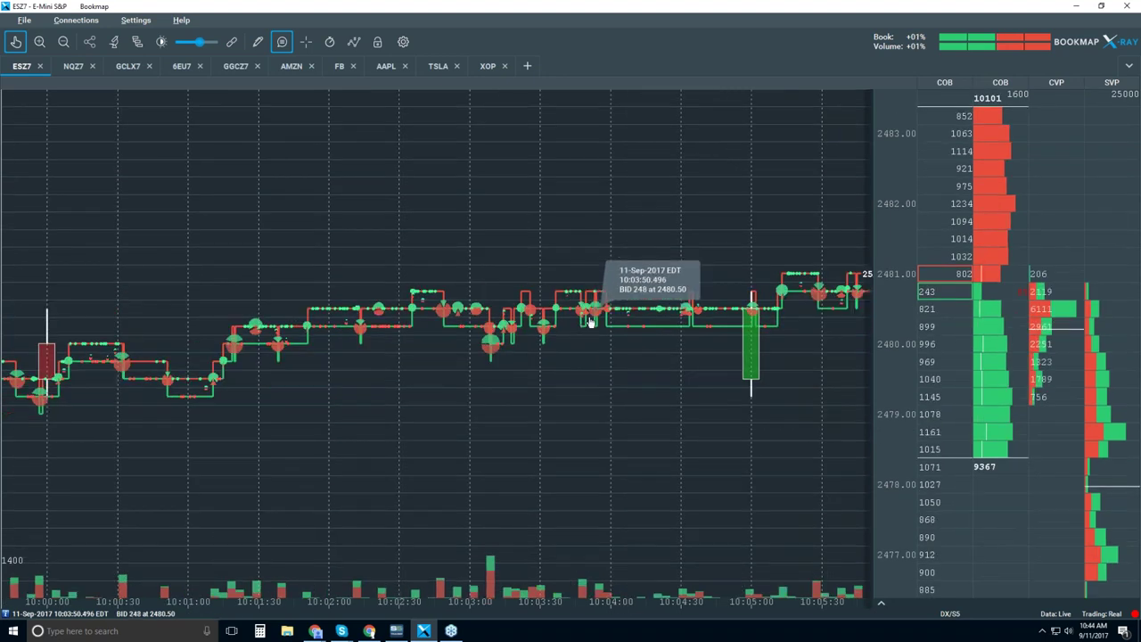
pyautogui.scroll(-2, 589, 321)
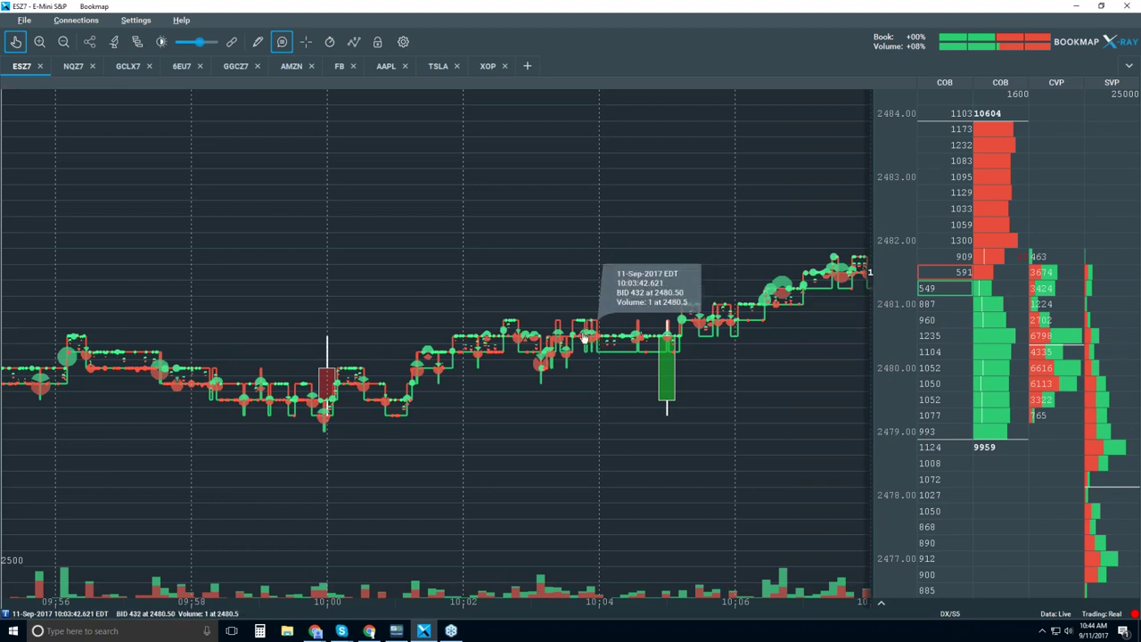
pyautogui.scroll(-1, 593, 334)
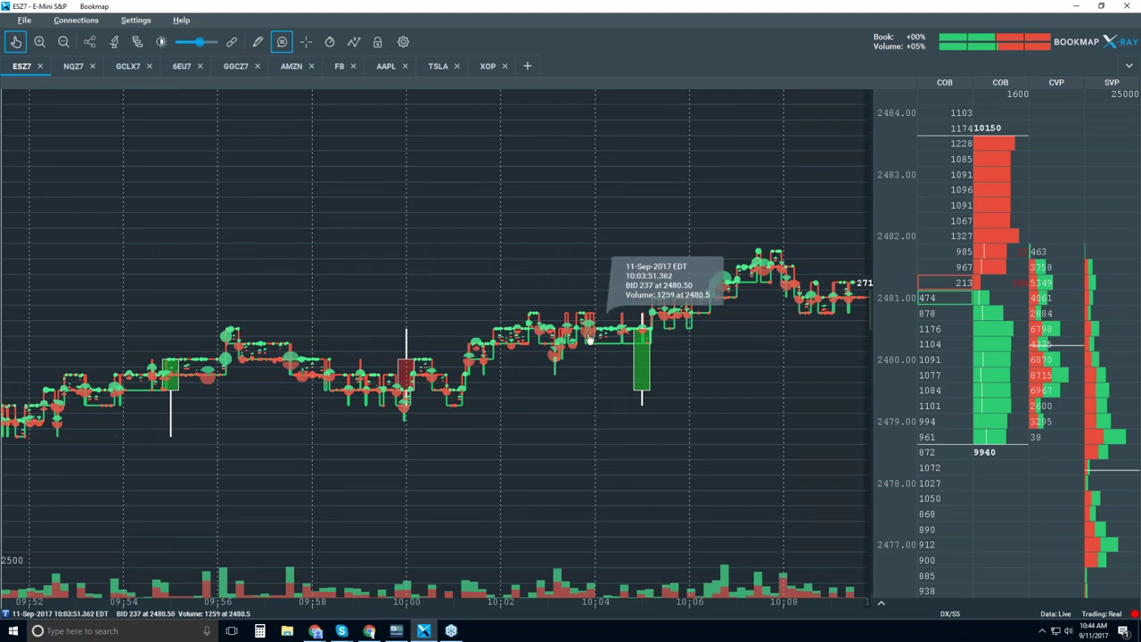
pyautogui.scroll(-1, 588, 340)
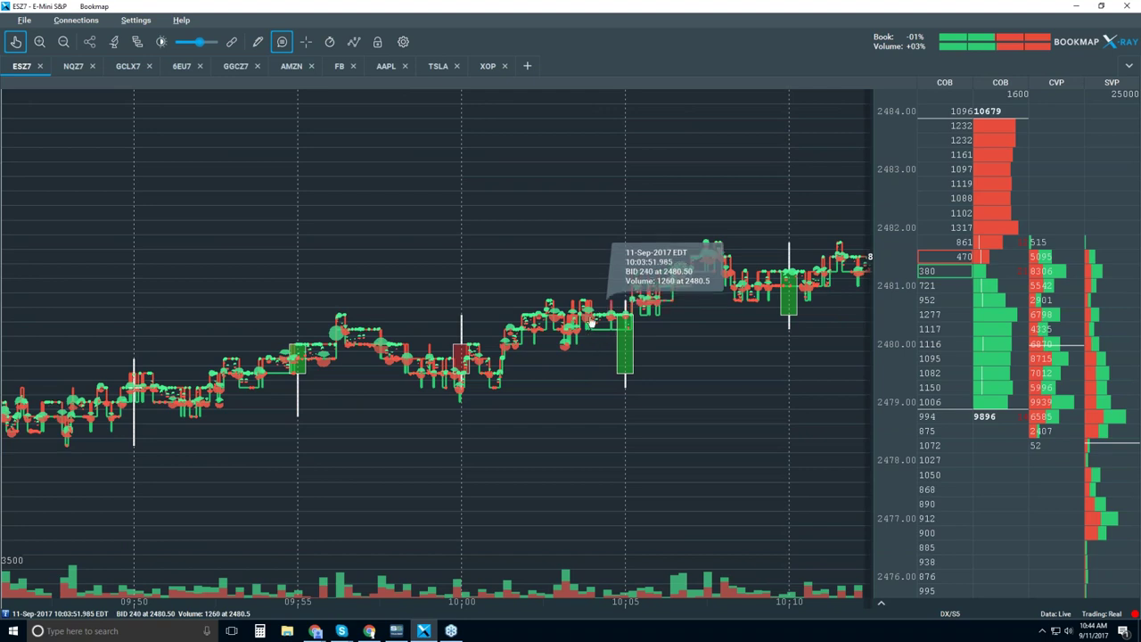
# Step: Break the large red volume dot at 2480.50 near 10:03:47.7 down into its individual trades at sub-millisecond detail
pyautogui.scroll(1, 591, 323)
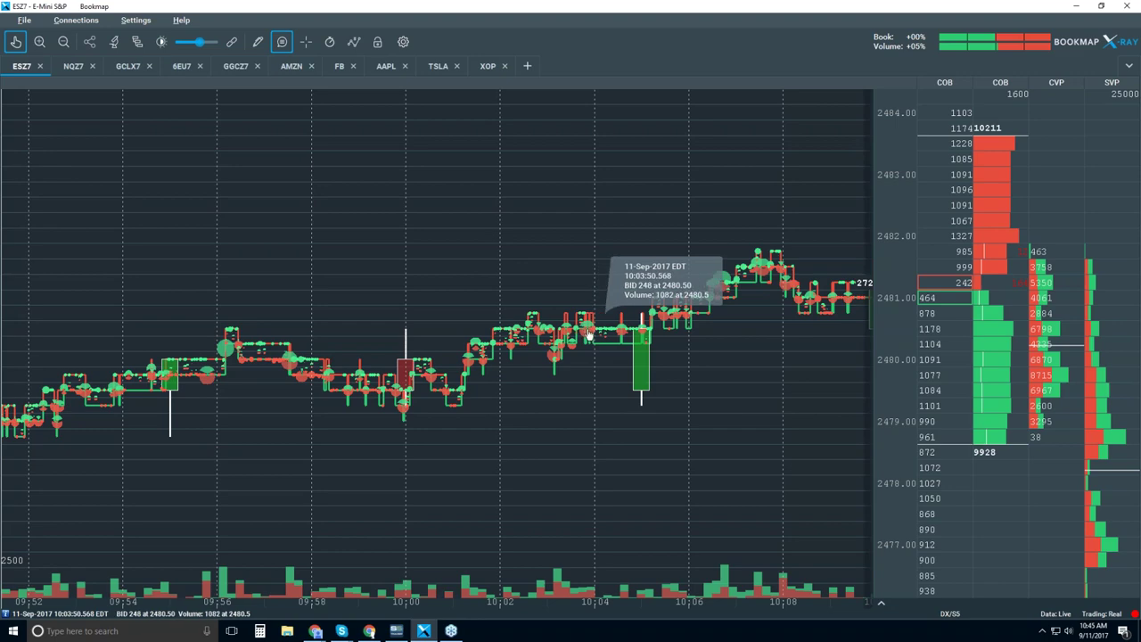
pyautogui.scroll(4, 584, 332)
pyautogui.scroll(4, 584, 321)
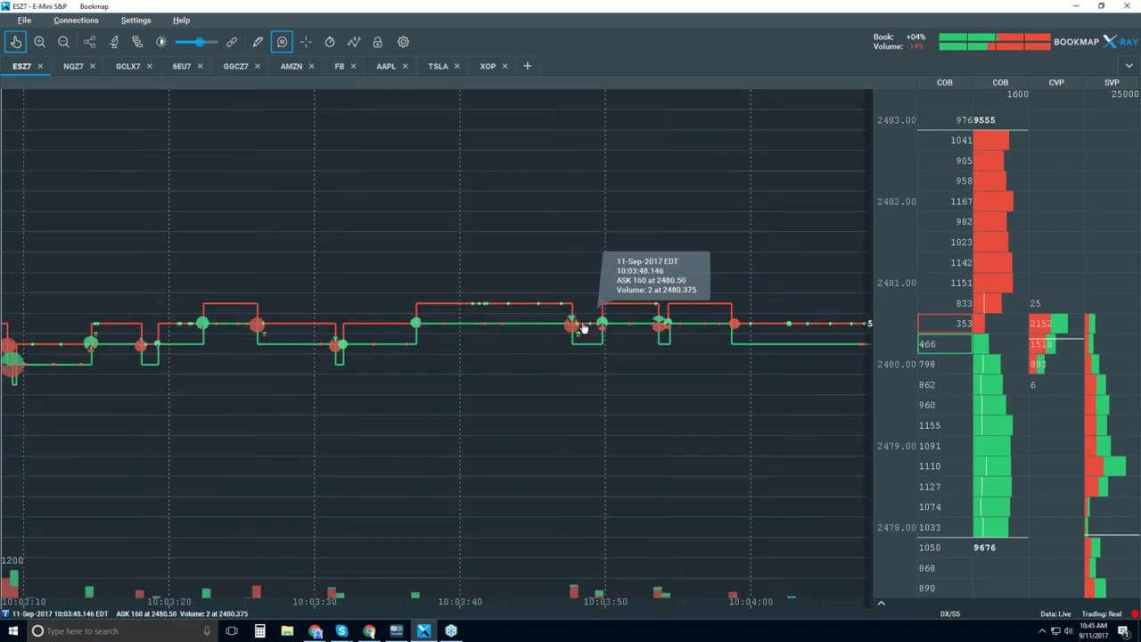
pyautogui.scroll(2, 570, 344)
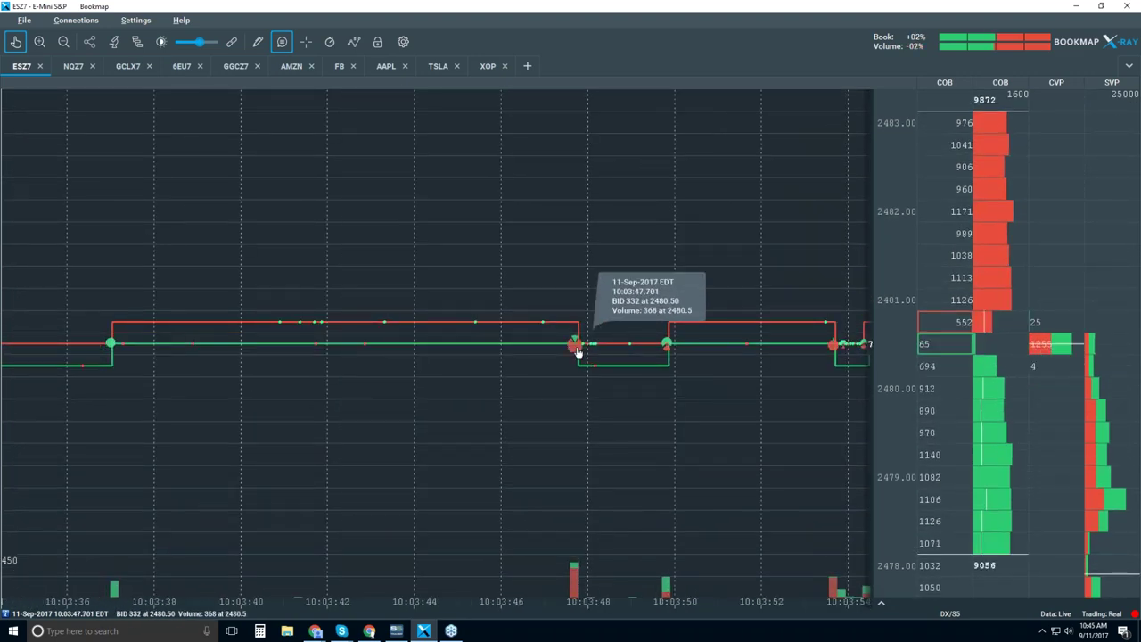
pyautogui.scroll(5, 575, 351)
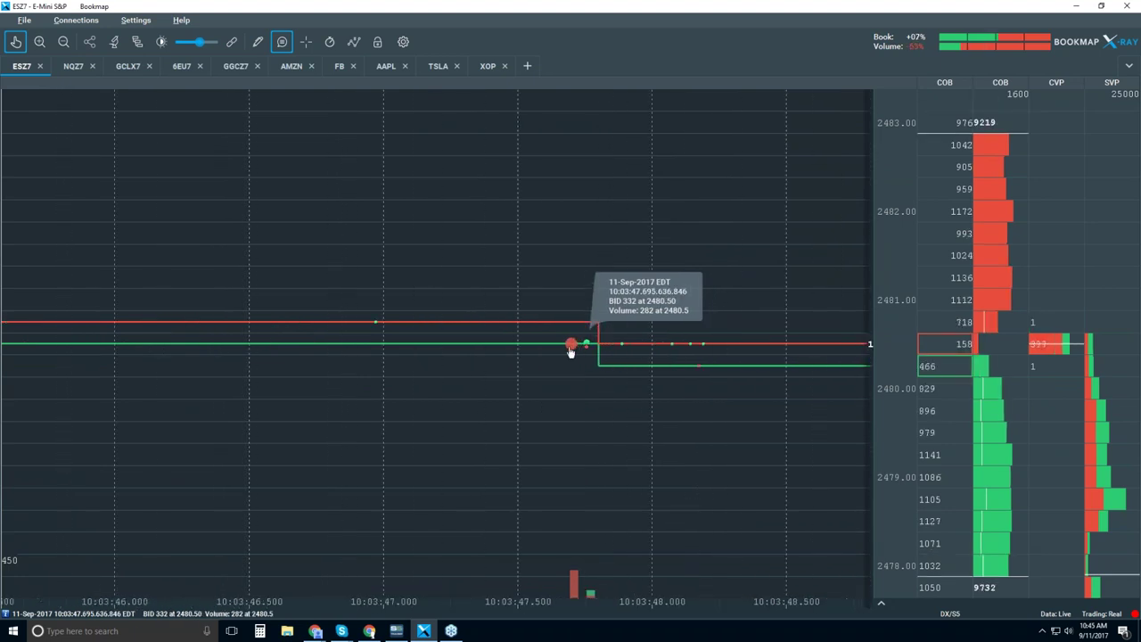
pyautogui.scroll(2, 572, 350)
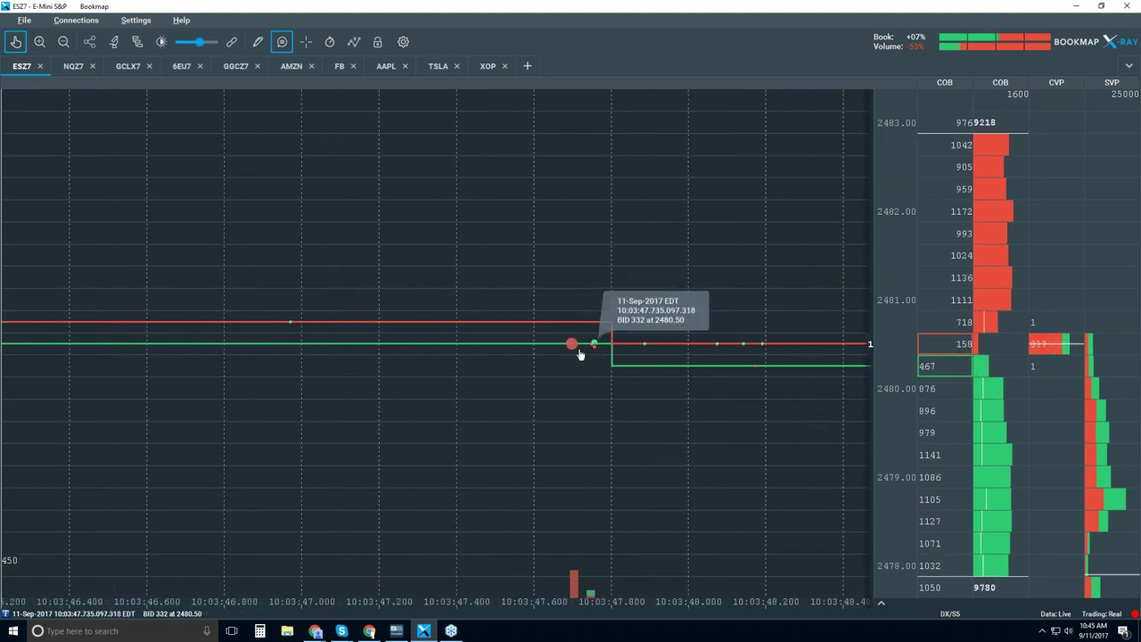
pyautogui.scroll(5, 578, 352)
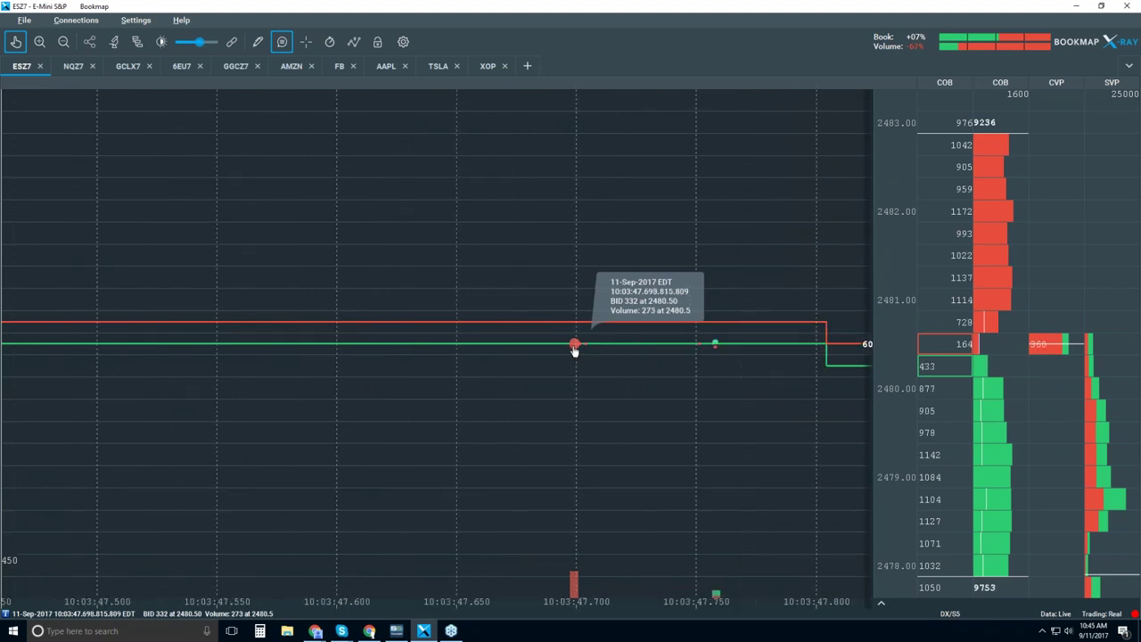
pyautogui.scroll(5, 575, 349)
pyautogui.scroll(8, 578, 361)
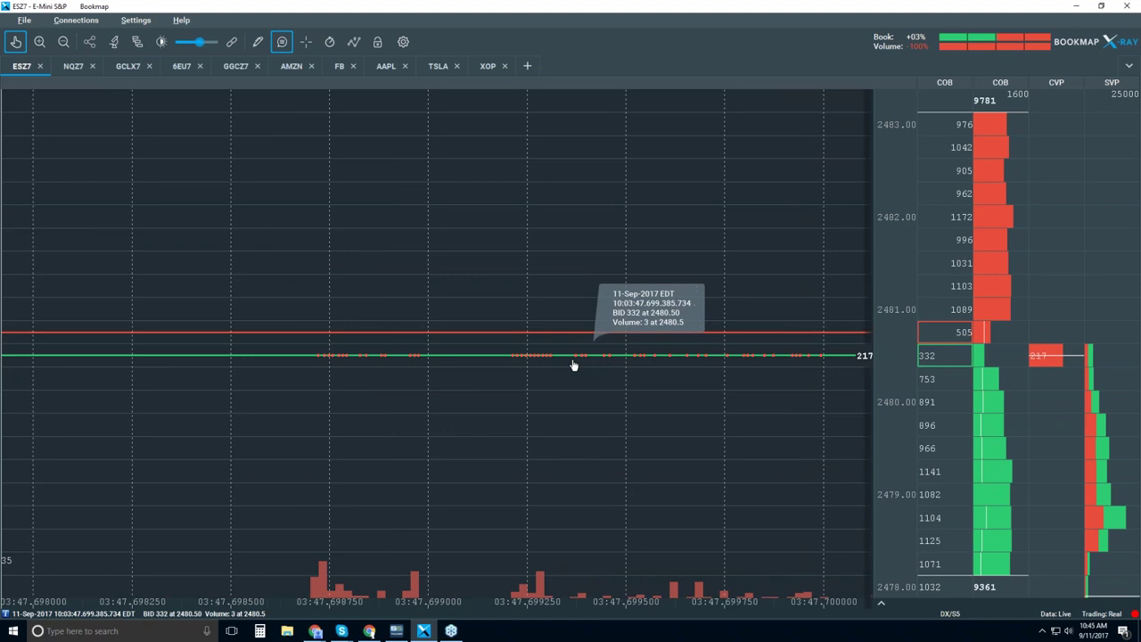
# Step: Inspect the times and volumes of the individual sell trades clustered at 2480.50 between 10:03:47.698 and 10:03:47.700
pyautogui.scroll(2, 491, 398)
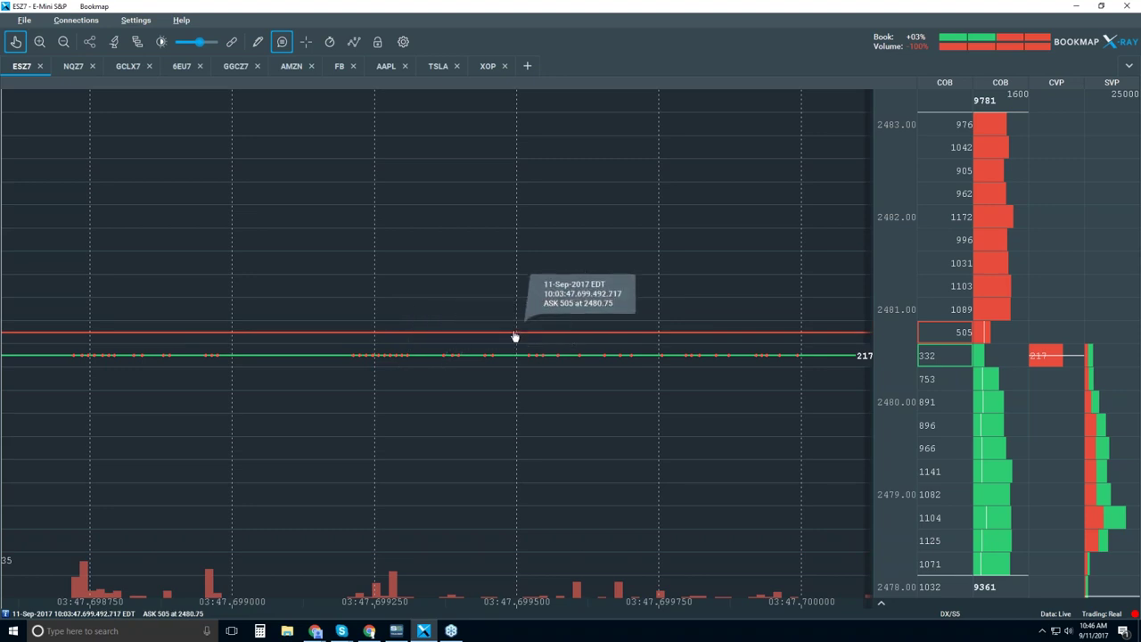
pyautogui.scroll(-2, 514, 336)
pyautogui.scroll(-2, 515, 336)
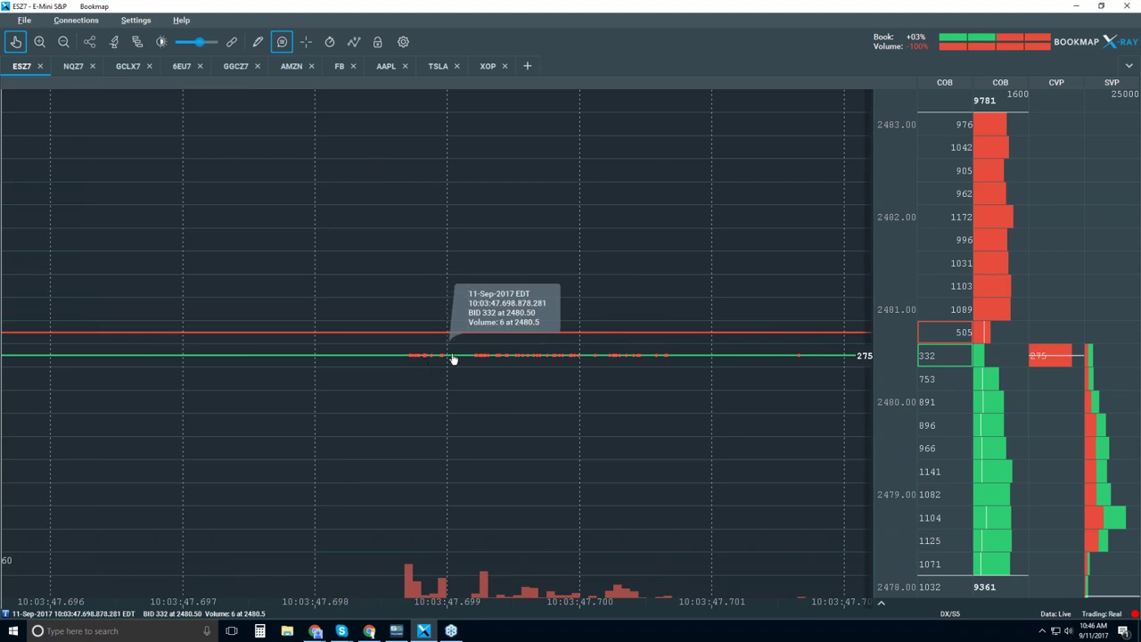
pyautogui.scroll(1, 506, 357)
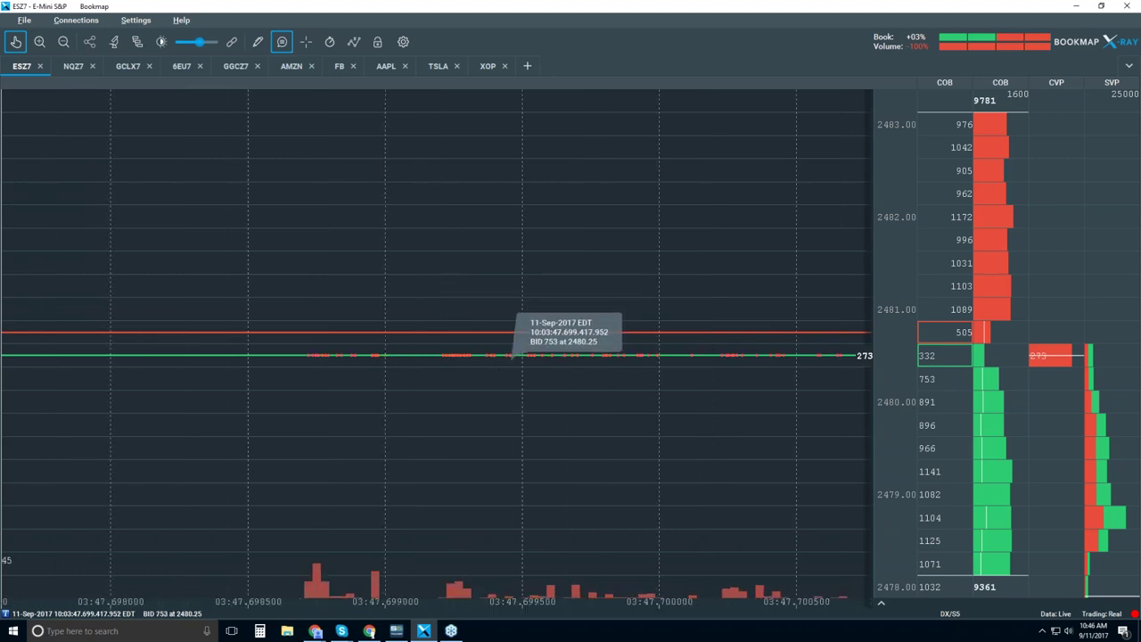
pyautogui.scroll(1, 502, 374)
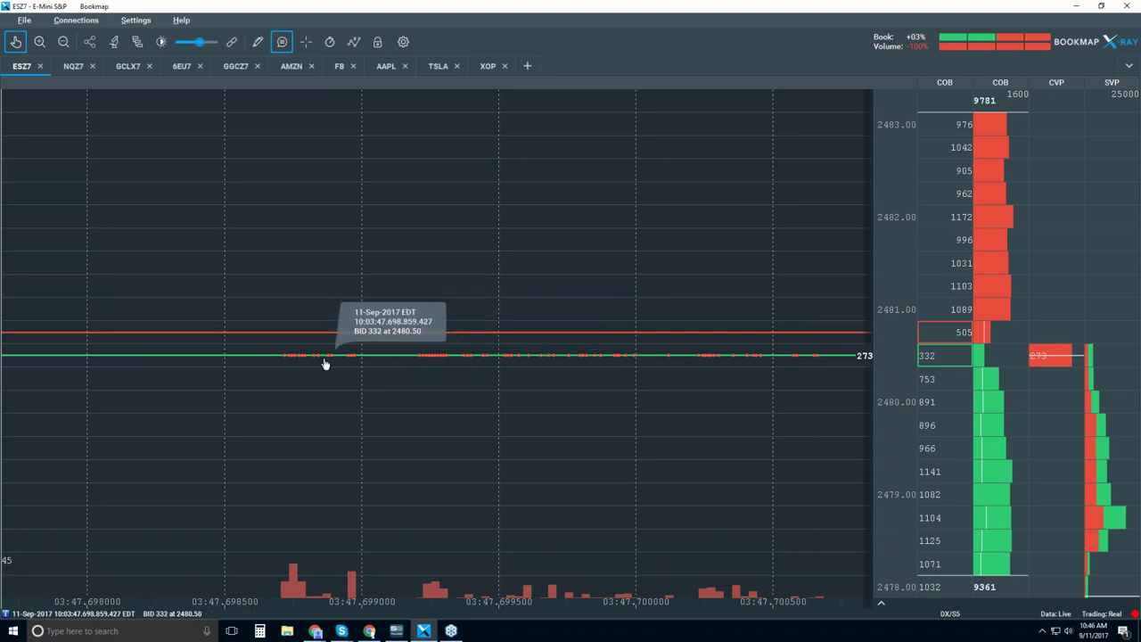
pyautogui.scroll(2, 430, 364)
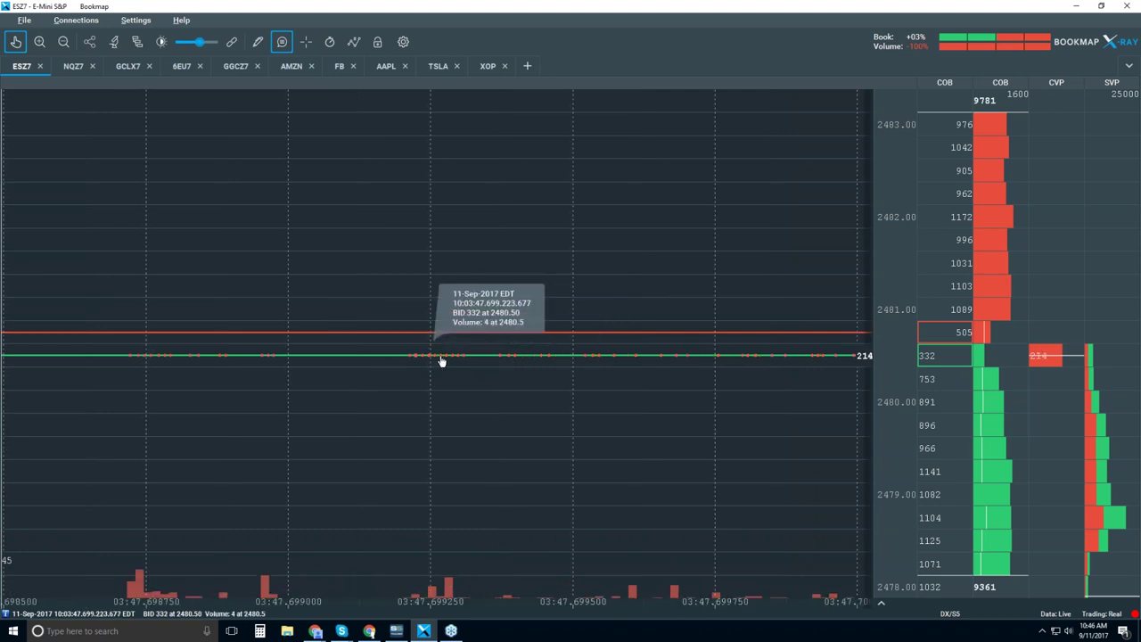
# Step: Inspect an individual sell trade at 2480.50 near 10:03:47.699258 at nanosecond detail within its surrounding cluster of trades
pyautogui.scroll(8, 423, 366)
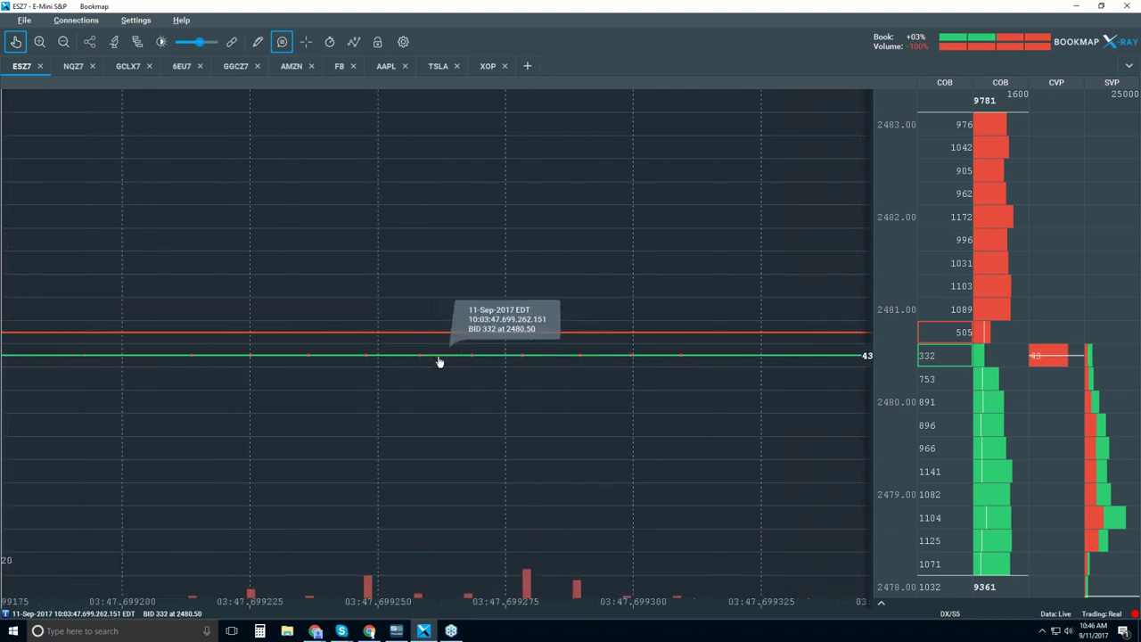
pyautogui.scroll(5, 401, 364)
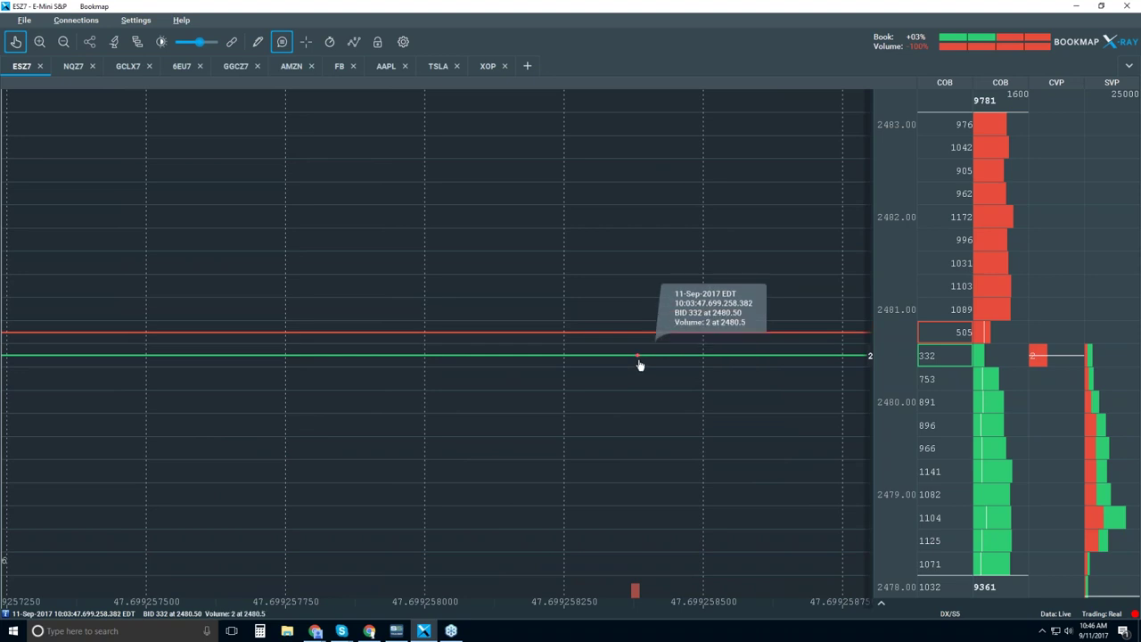
pyautogui.scroll(-5, 640, 365)
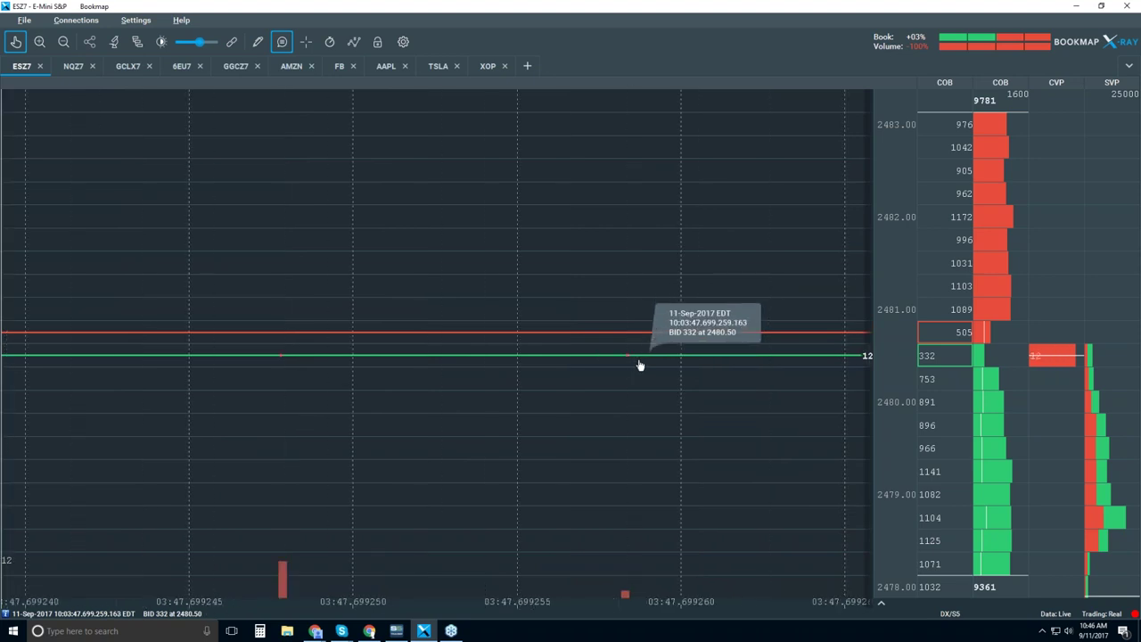
pyautogui.scroll(-10, 639, 365)
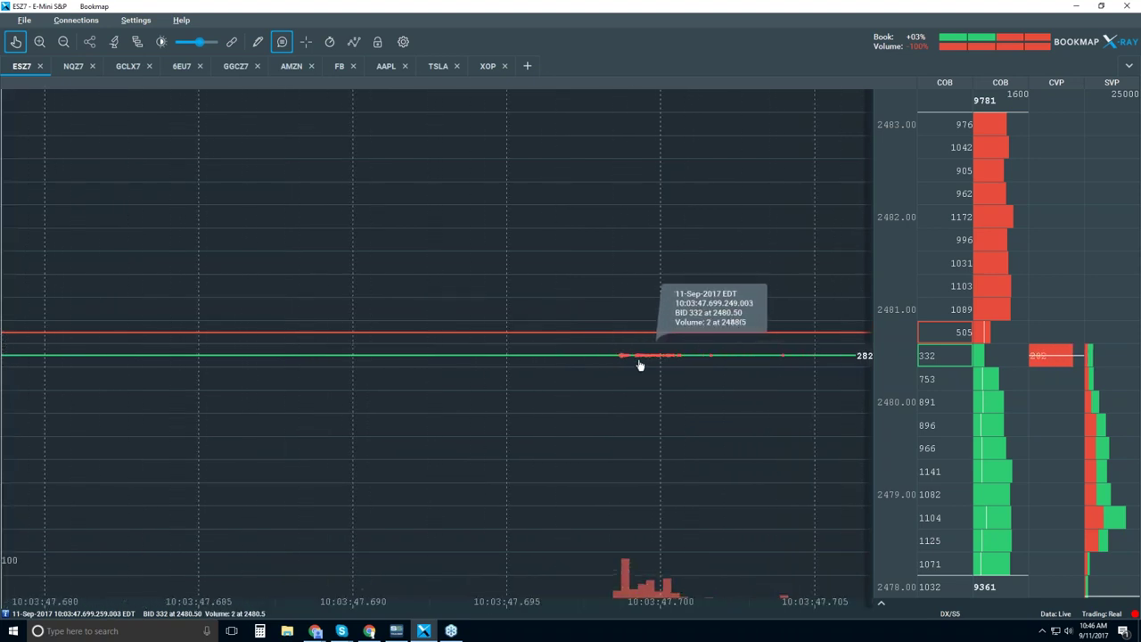
# Step: Compare the combined red volume dot at 2480.50 near 10:03:47.7 with the wider price action from 09:30 to 10:45
pyautogui.scroll(-5, 639, 365)
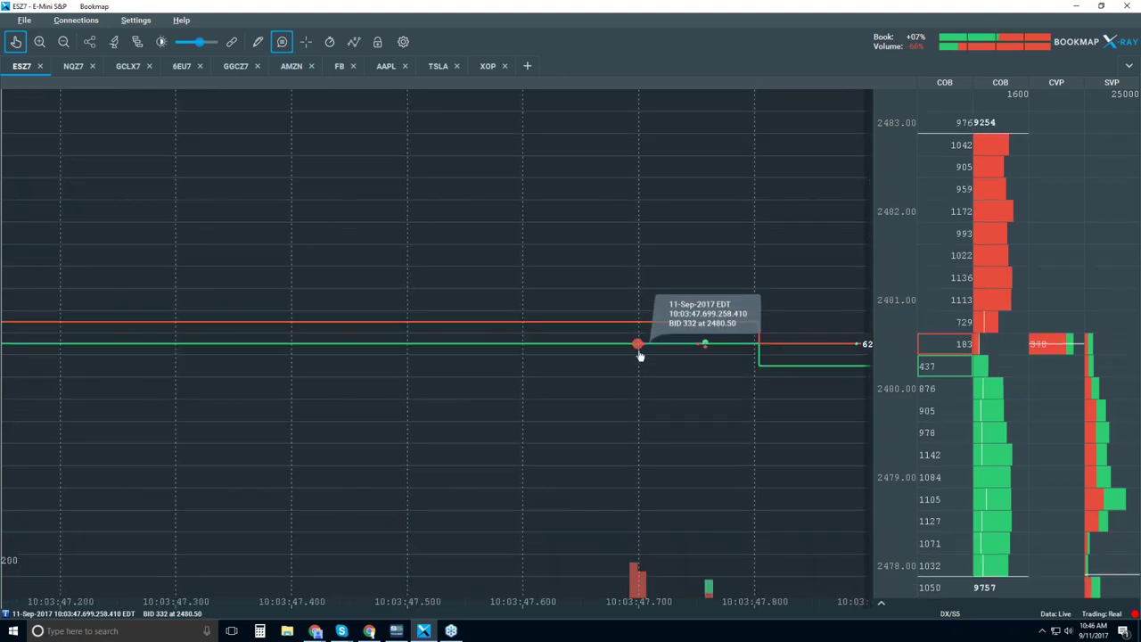
pyautogui.scroll(-3, 639, 355)
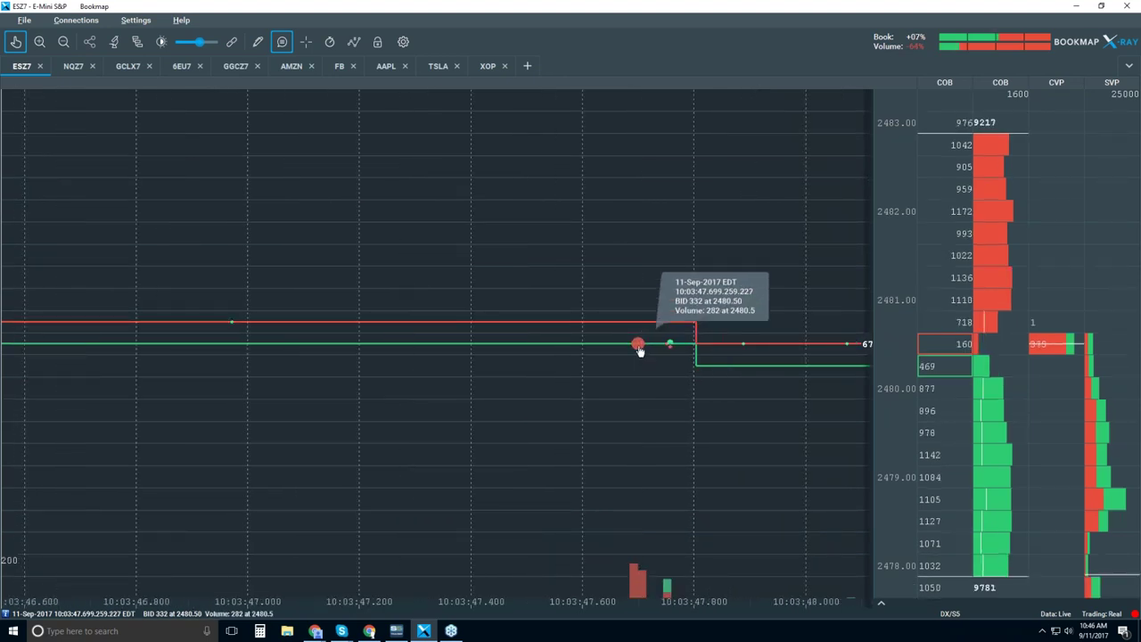
pyautogui.scroll(-5, 639, 349)
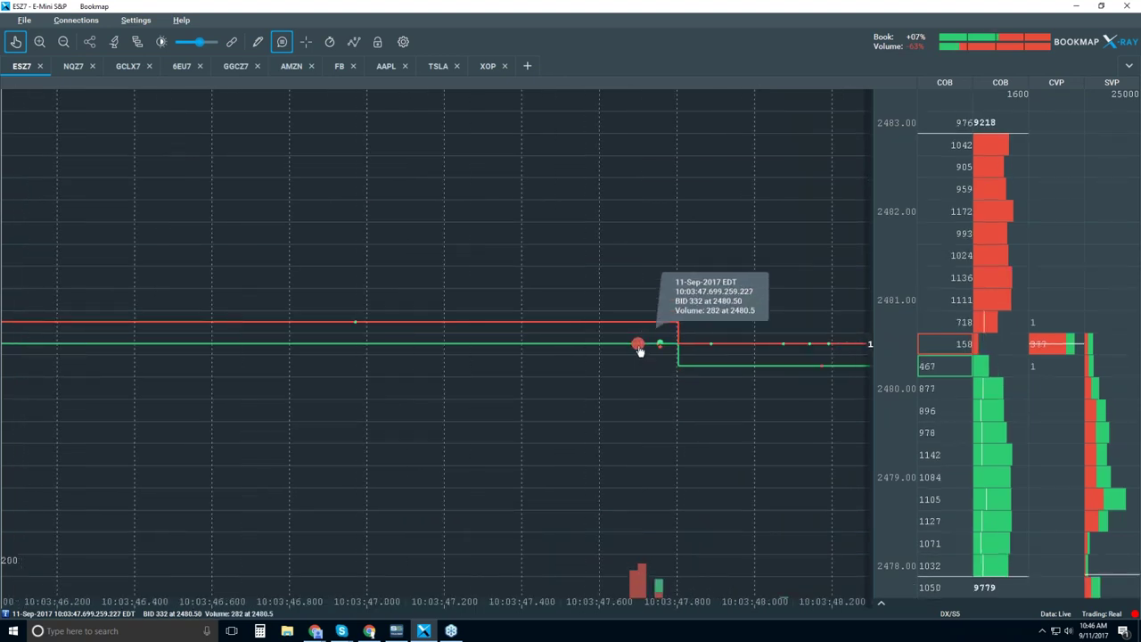
pyautogui.scroll(-8, 639, 349)
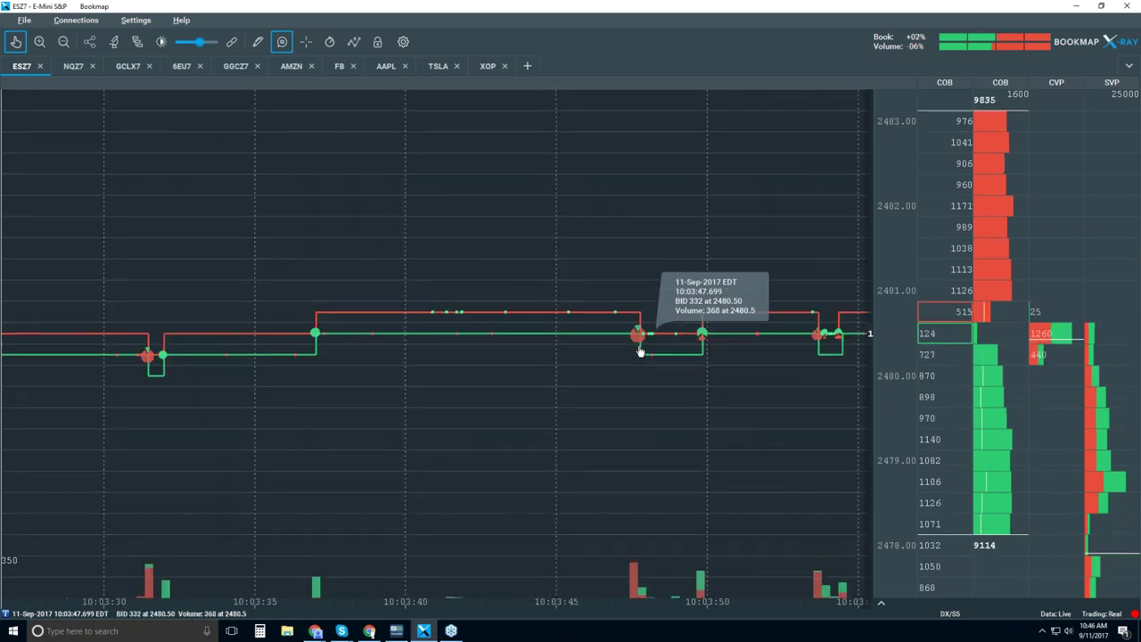
pyautogui.scroll(-5, 639, 351)
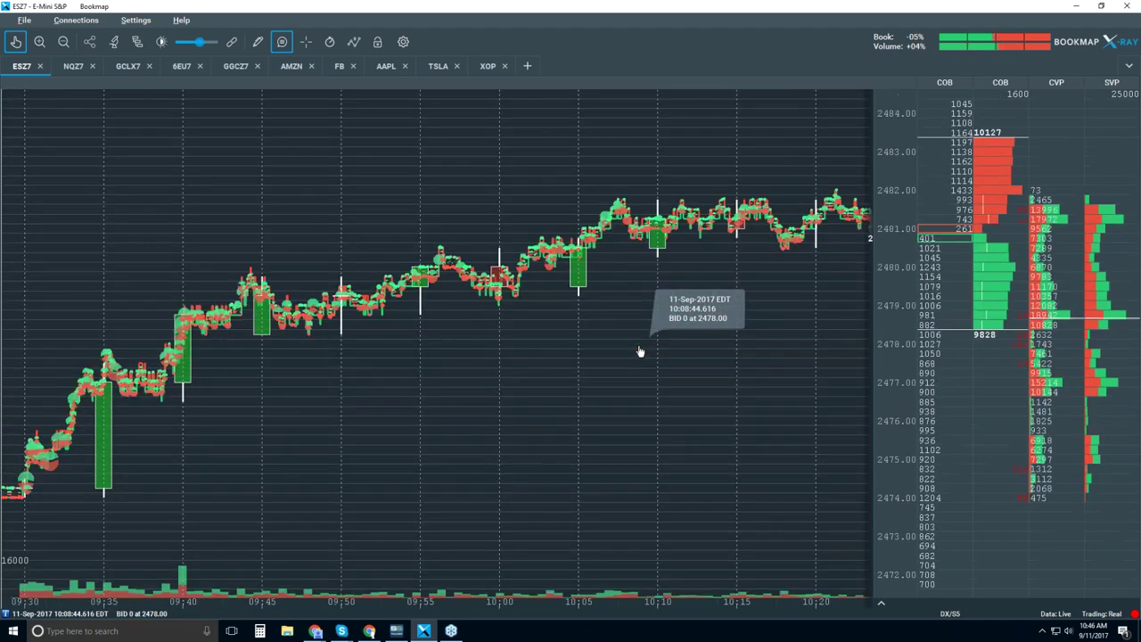
pyautogui.scroll(-5, 639, 350)
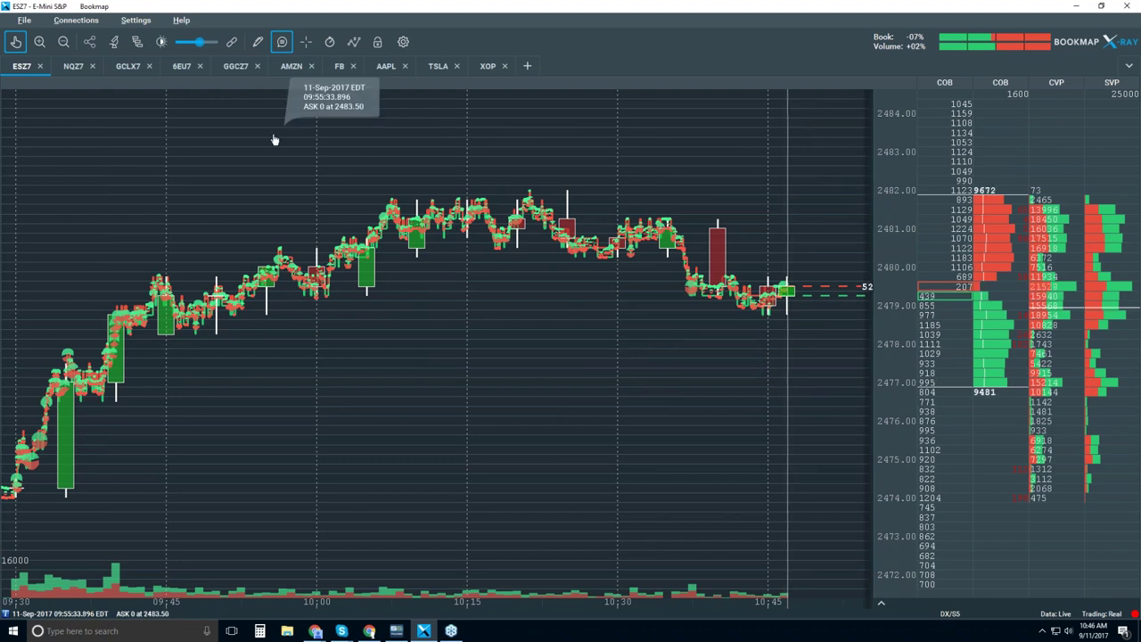
# Step: Restore the Volume Dots study to its default settings and slightly reduce the dot size
pyautogui.click(112, 45)
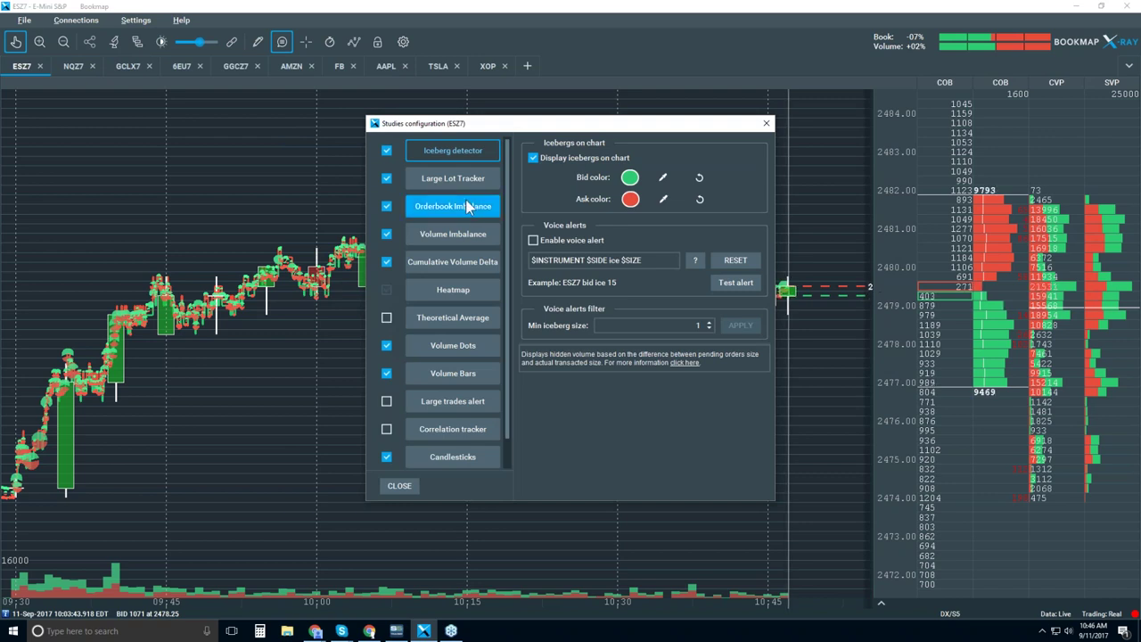
pyautogui.click(452, 345)
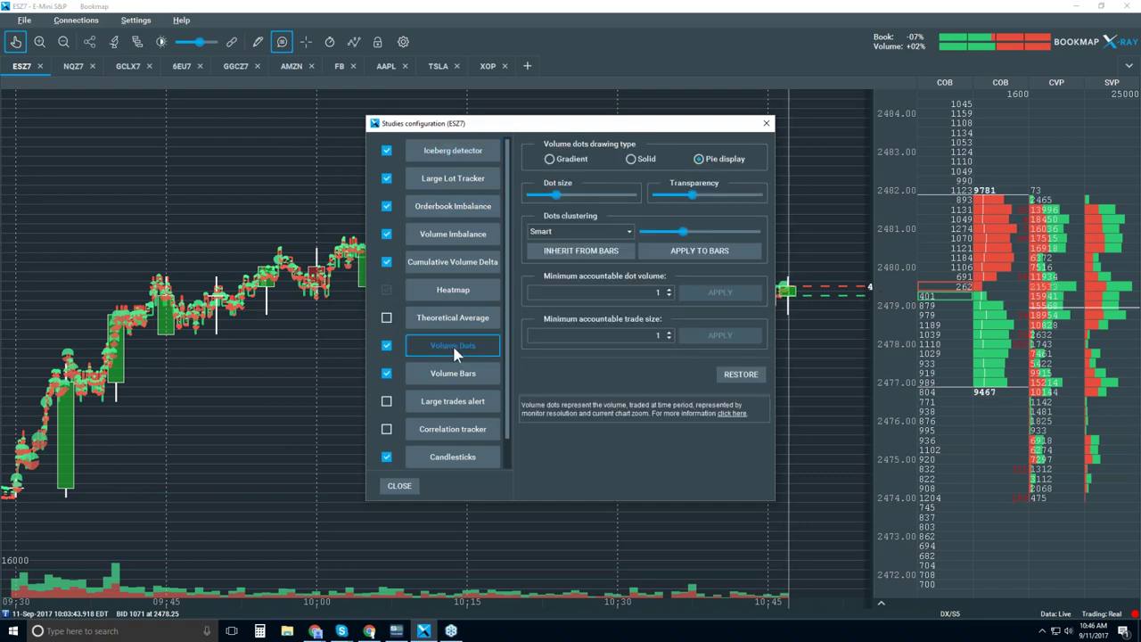
pyautogui.click(753, 375)
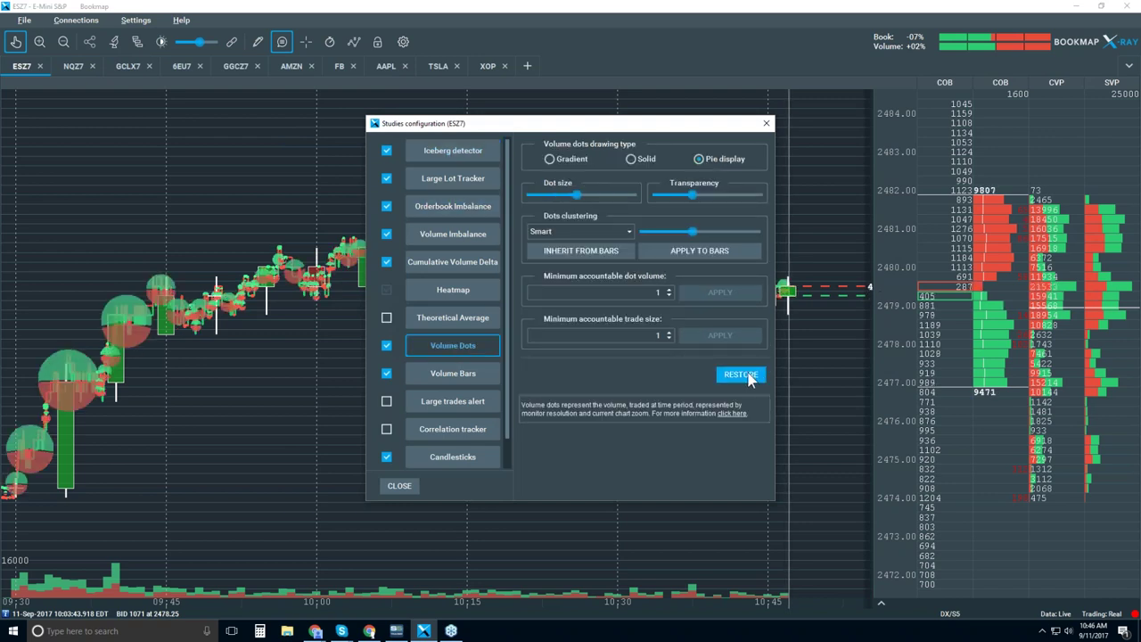
pyautogui.click(566, 196)
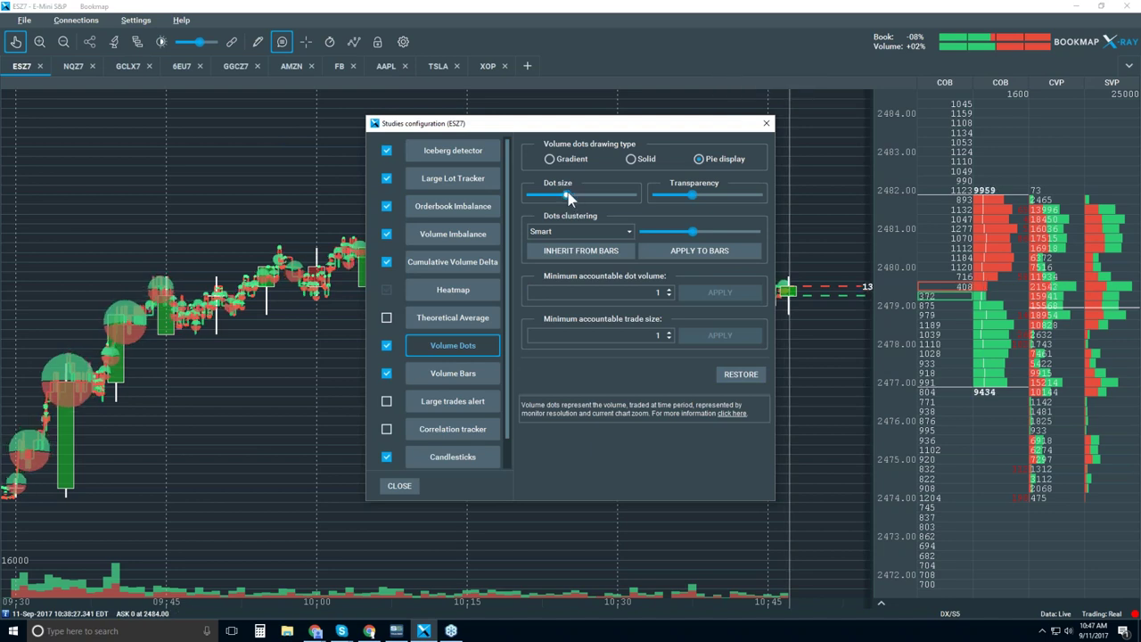
pyautogui.click(766, 123)
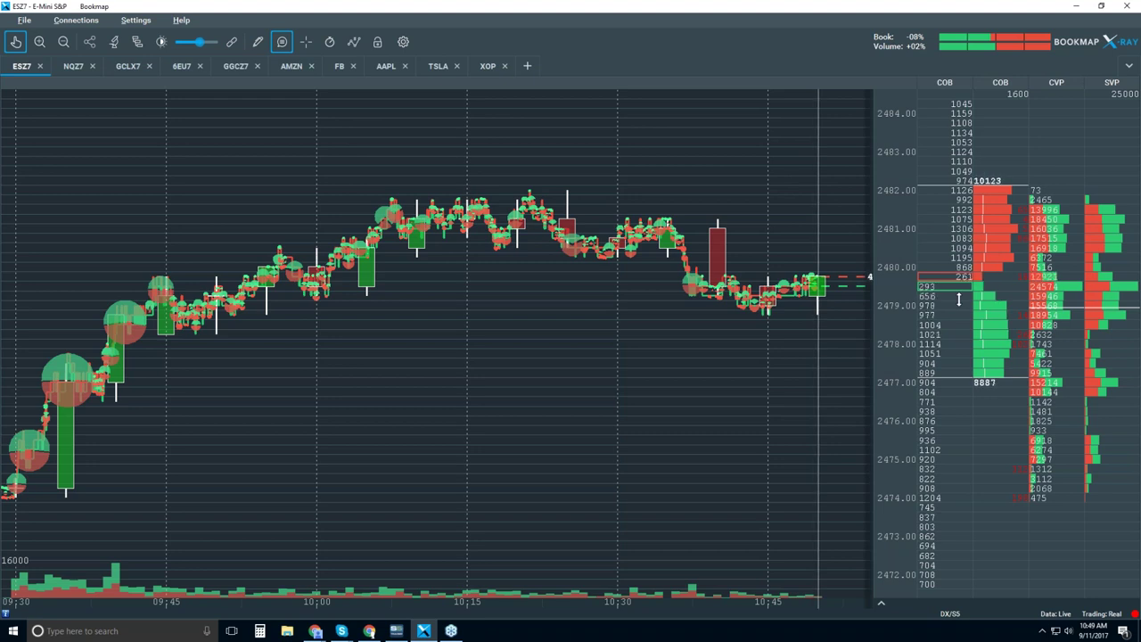
# Step: Display the full heatmap of buy and sell orders on the chart
pyautogui.click(354, 42)
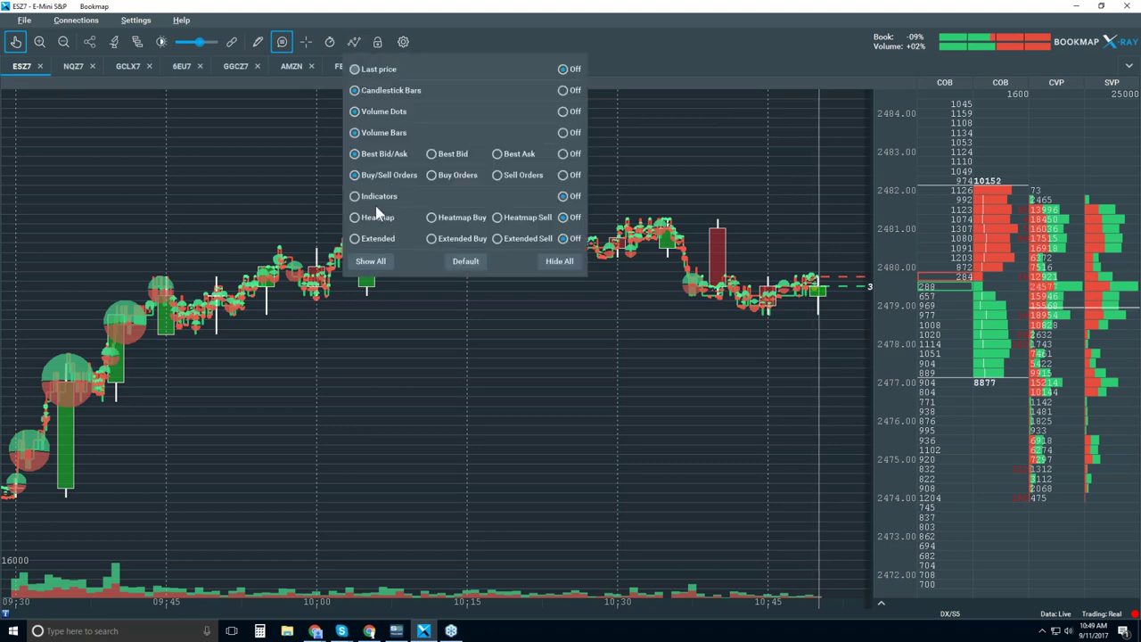
pyautogui.click(376, 218)
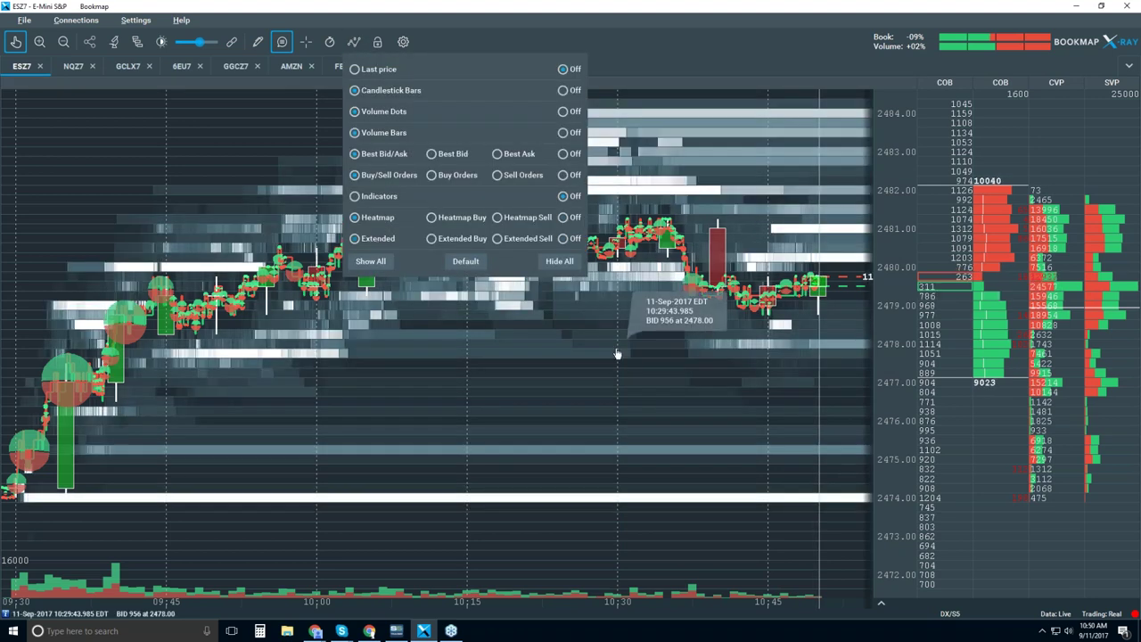
pyautogui.click(624, 328)
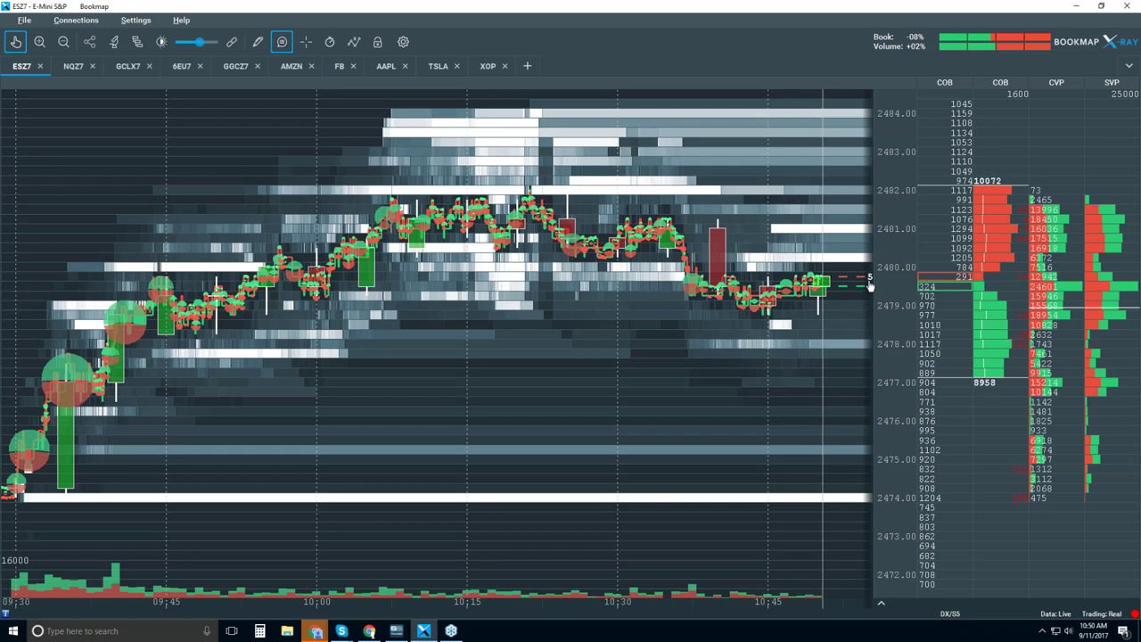
# Step: Switch off the hand tool and inspect the bright band of resting sell orders at 2480.25 on the heatmap
pyautogui.scroll(2, 778, 240)
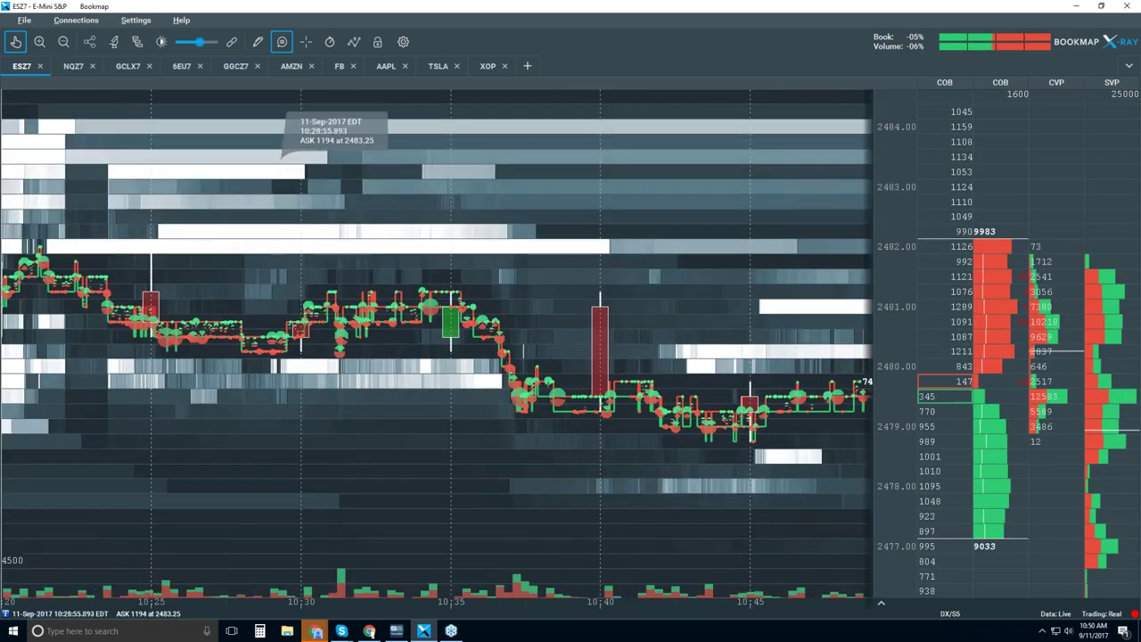
pyautogui.click(15, 42)
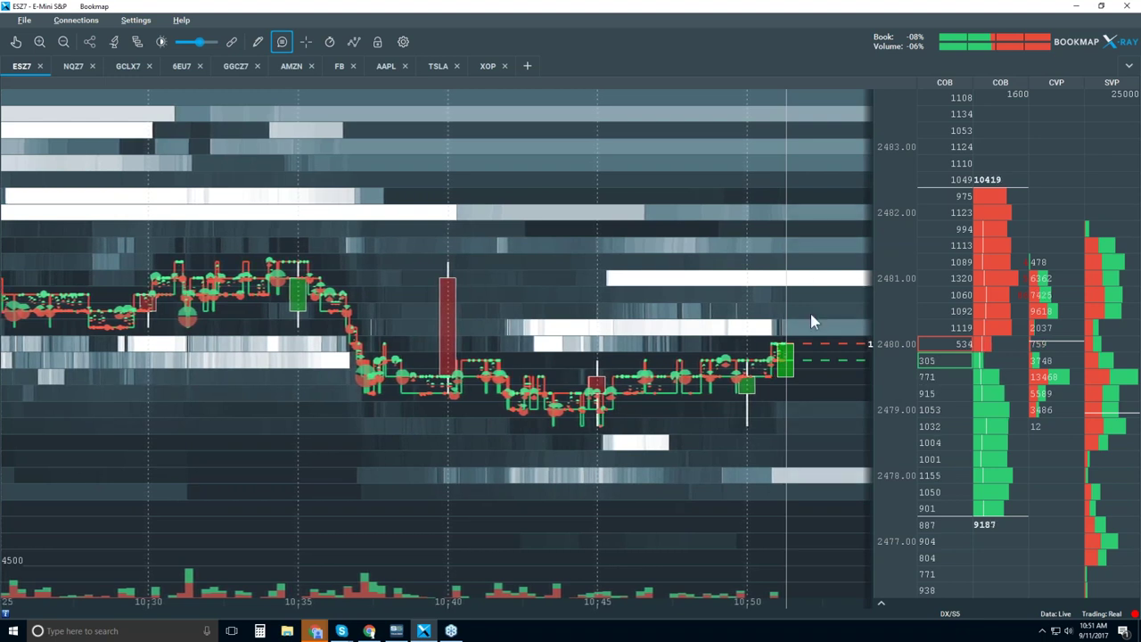
pyautogui.moveTo(760, 332)
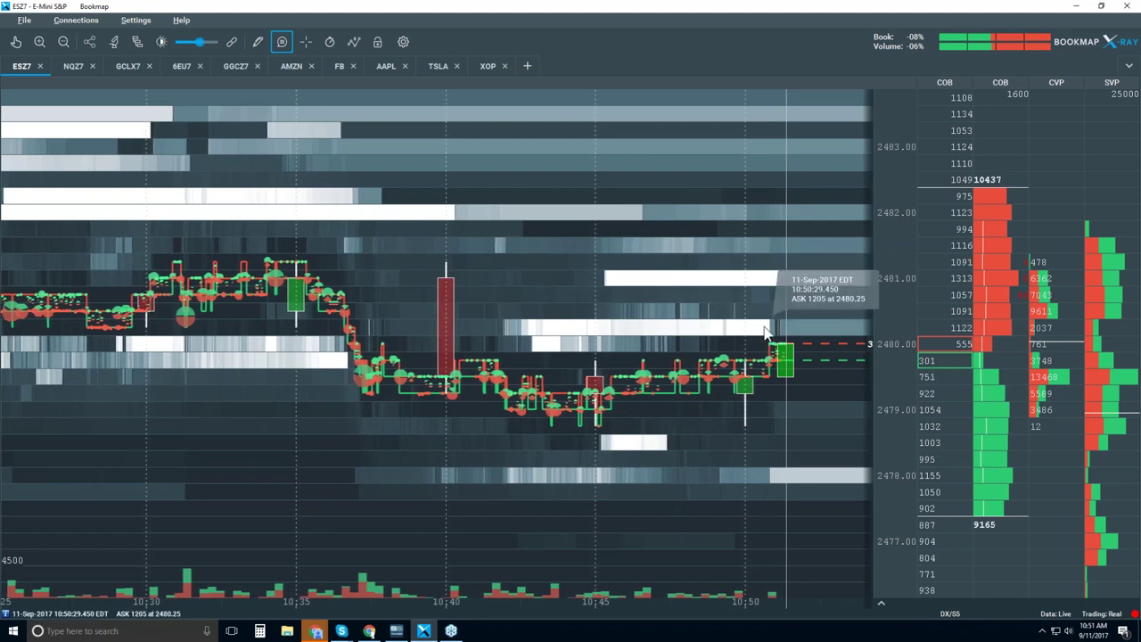
pyautogui.moveTo(663, 336)
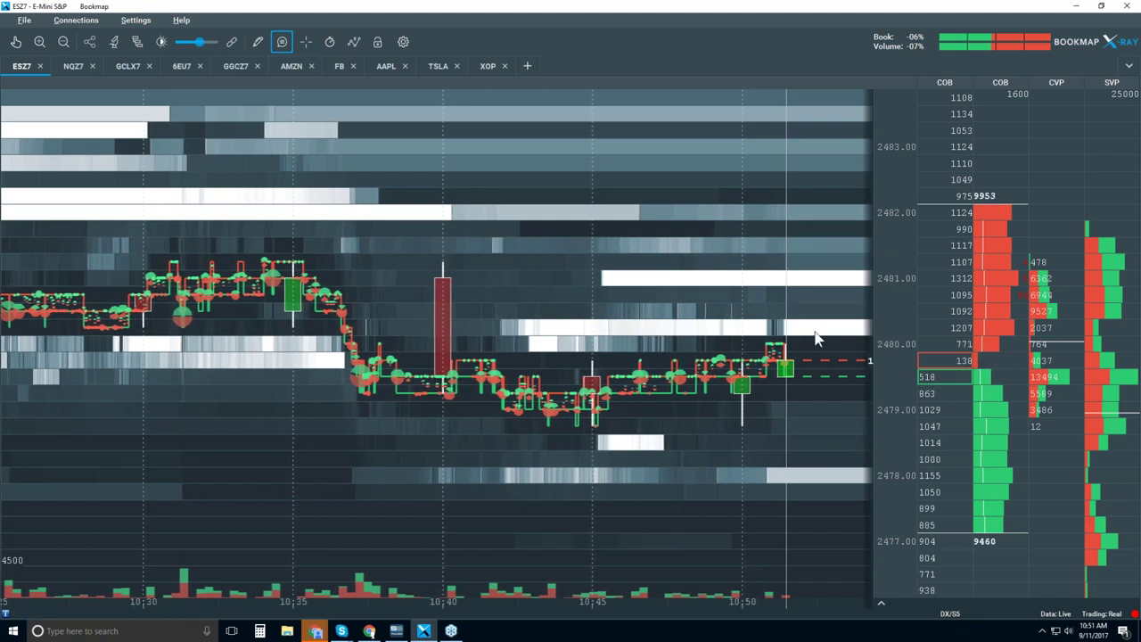
pyautogui.moveTo(774, 349)
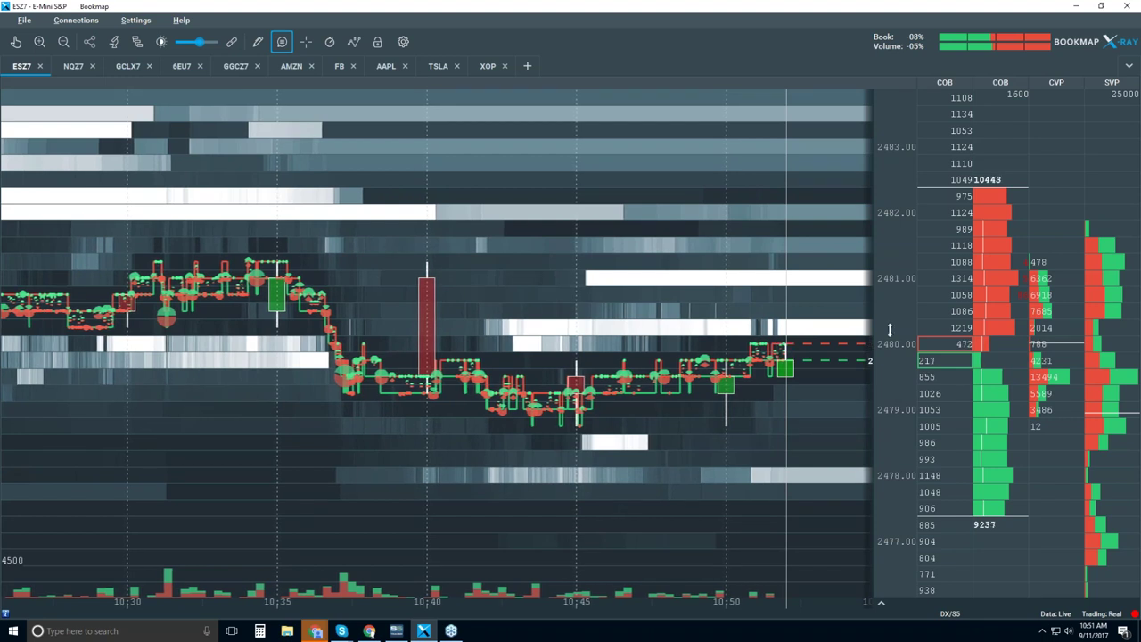
pyautogui.moveTo(758, 312)
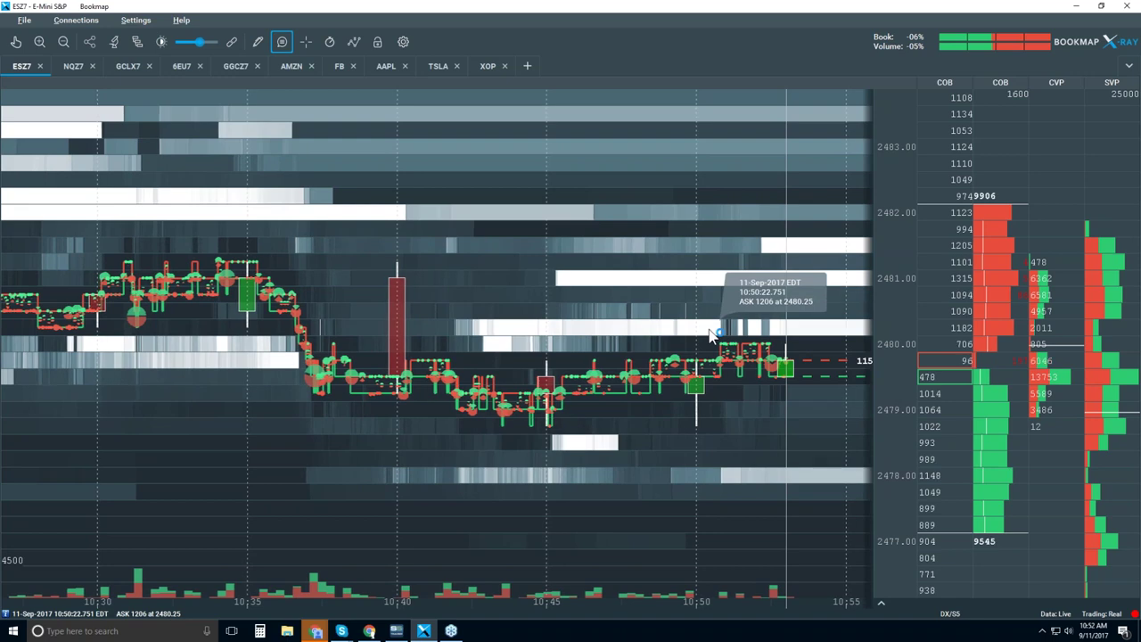
# Step: Mark the 2480.25 level with a horizontal line across the chart and turn off the data tooltip
pyautogui.scroll(-2, 711, 335)
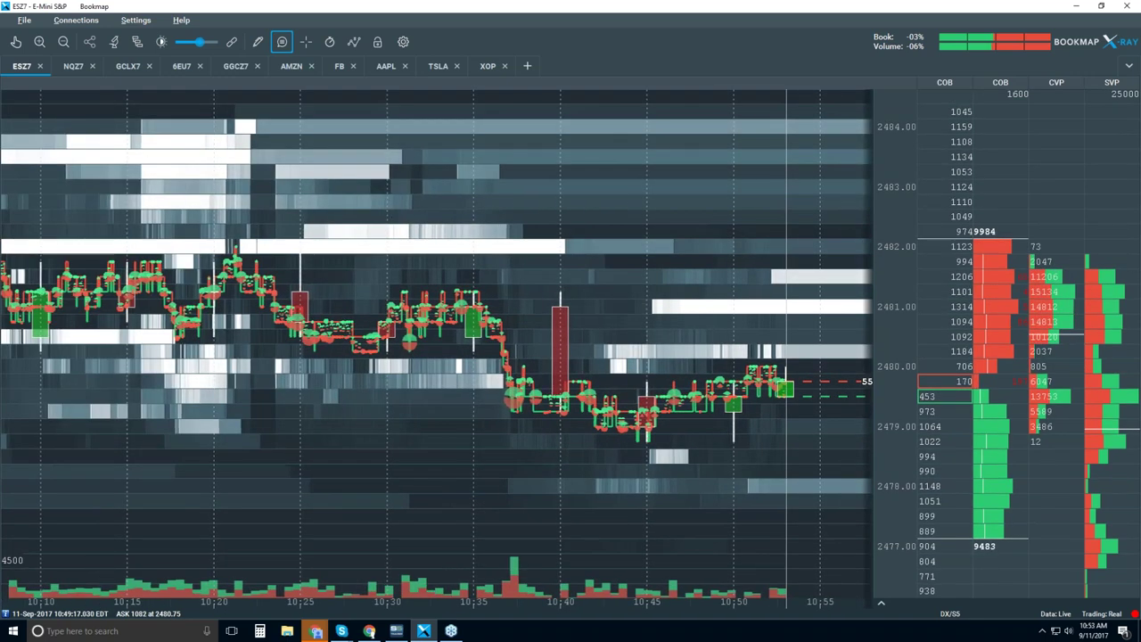
pyautogui.scroll(-1, 720, 325)
pyautogui.scroll(-2, 437, 326)
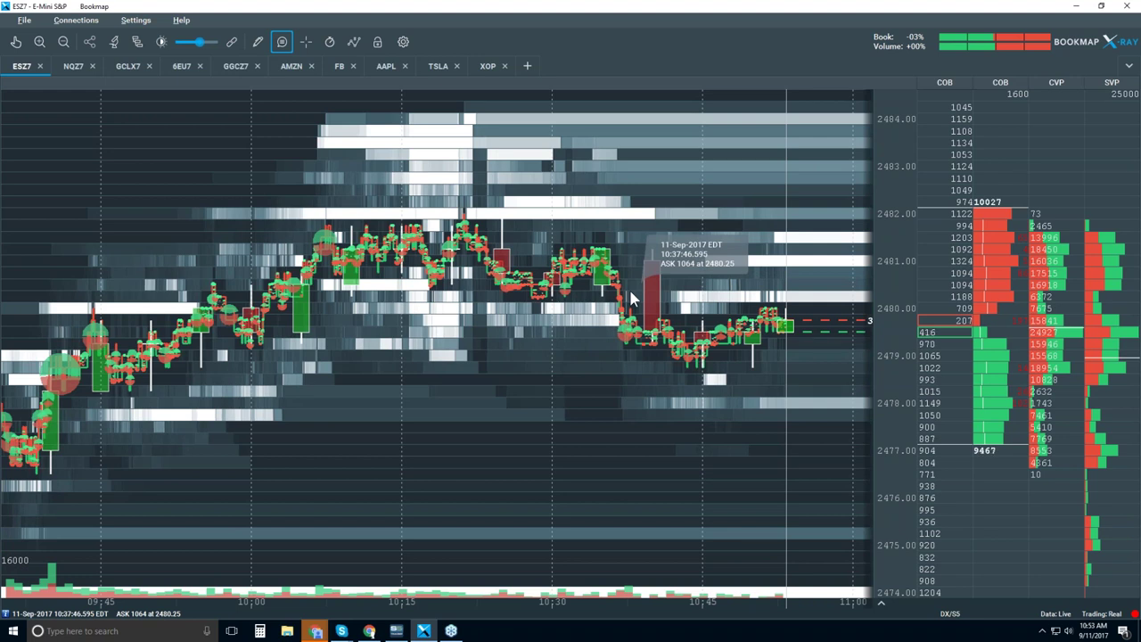
pyautogui.click(257, 41)
pyautogui.click(293, 180)
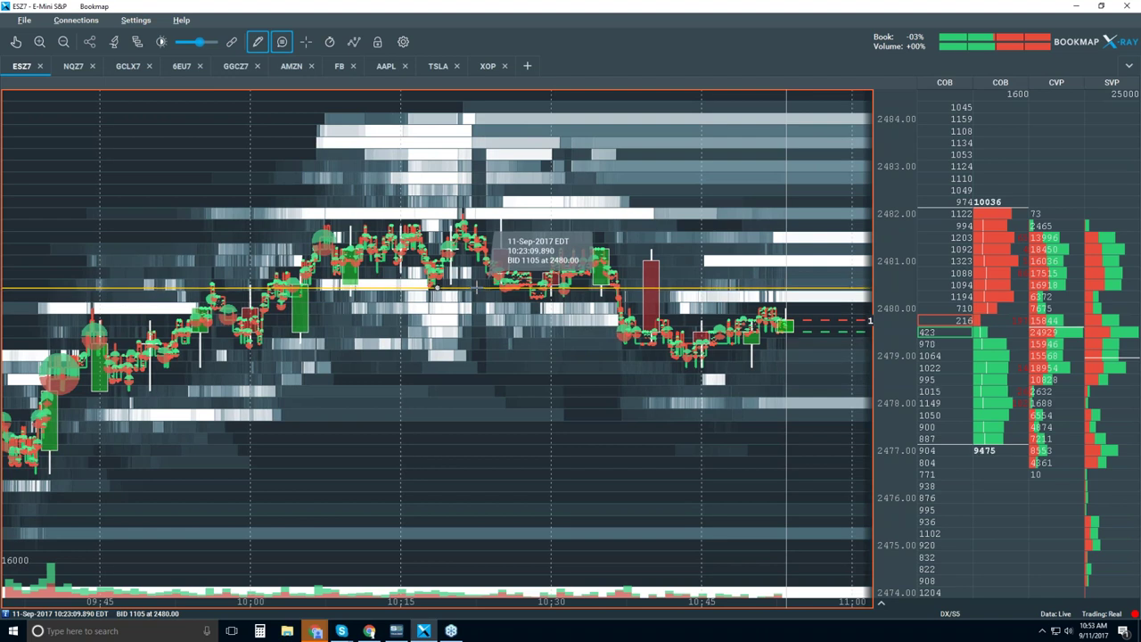
pyautogui.click(437, 295)
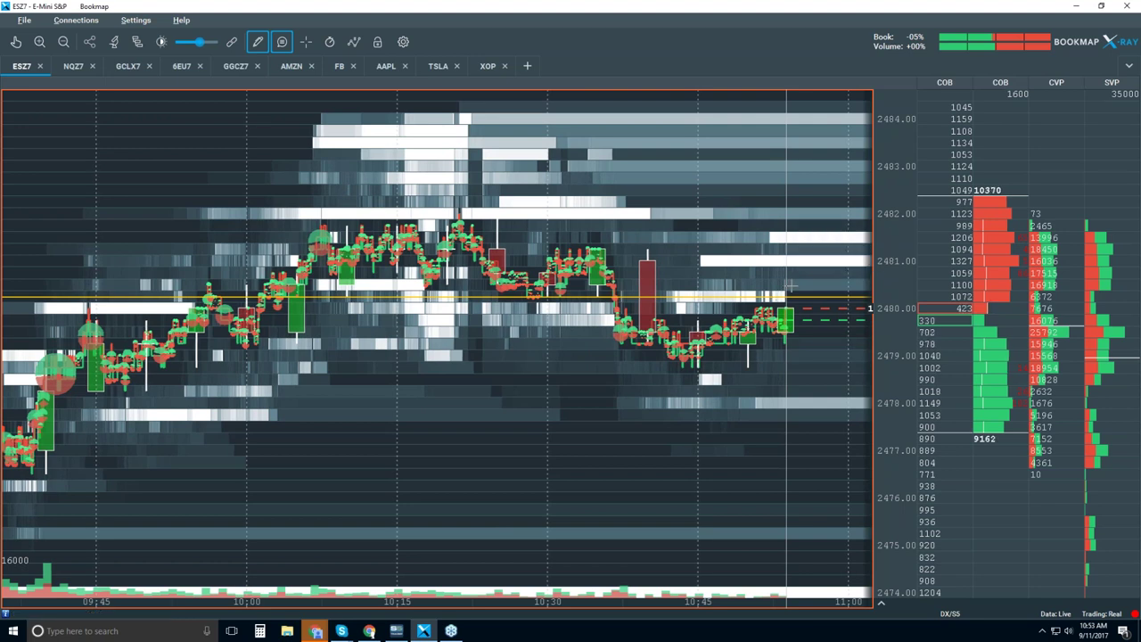
pyautogui.click(259, 42)
pyautogui.click(270, 70)
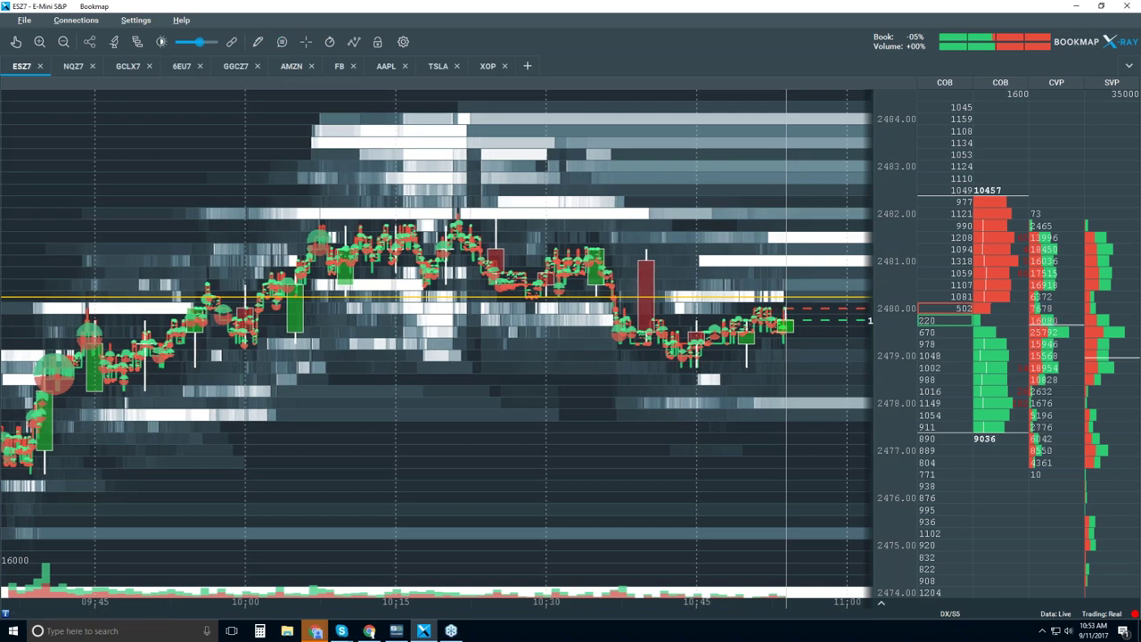
# Step: Examine price action and heatmap liquidity around the horizontal line at 2480.25, from the wider session down to 10:42–10:56
pyautogui.scroll(3, 772, 286)
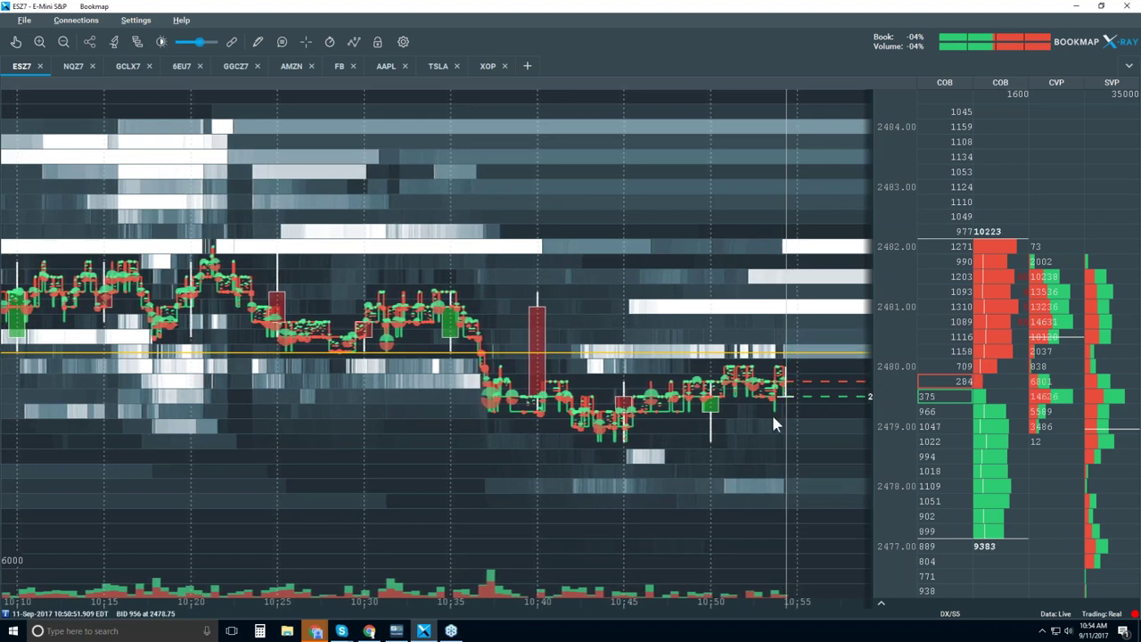
pyautogui.scroll(-3, 756, 385)
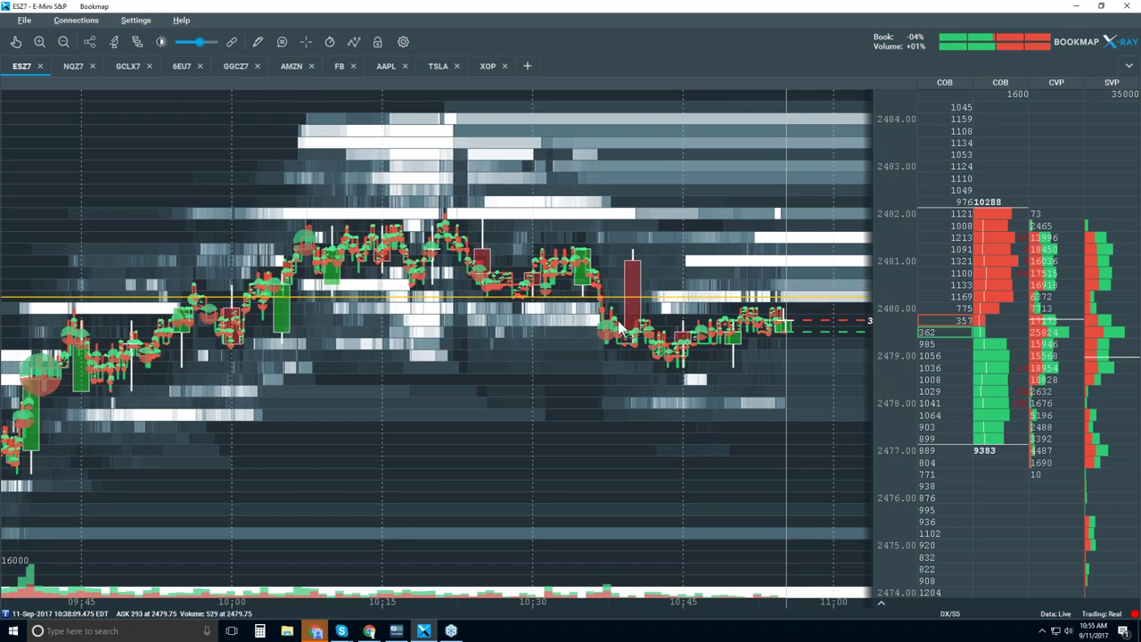
pyautogui.scroll(5, 779, 303)
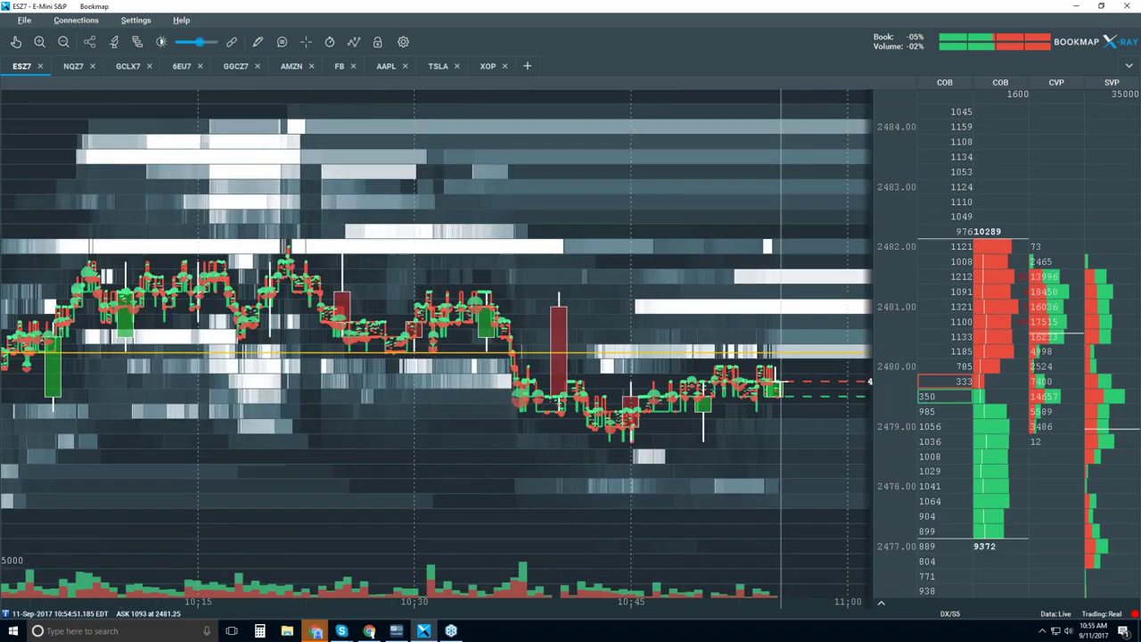
pyautogui.scroll(1, 783, 321)
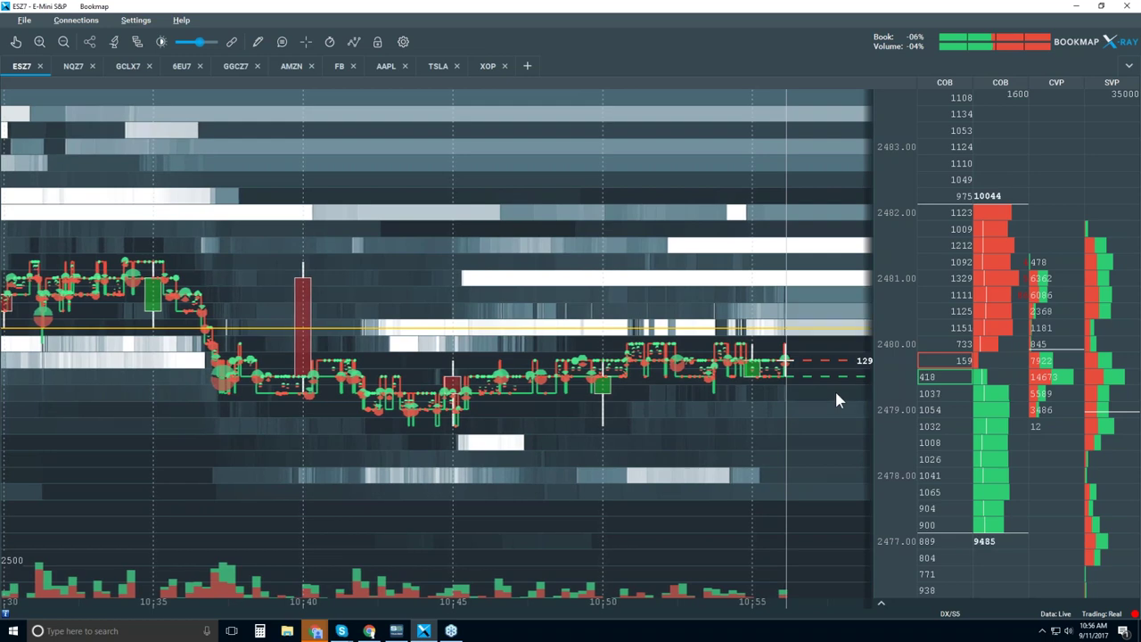
pyautogui.scroll(-2, 779, 378)
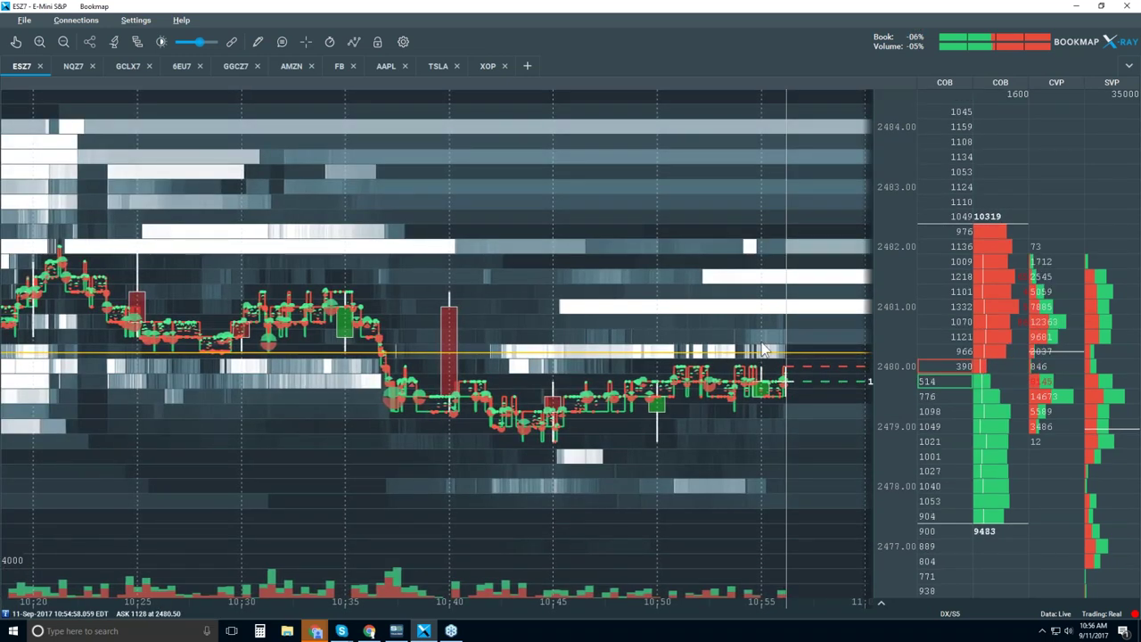
pyautogui.scroll(3, 762, 347)
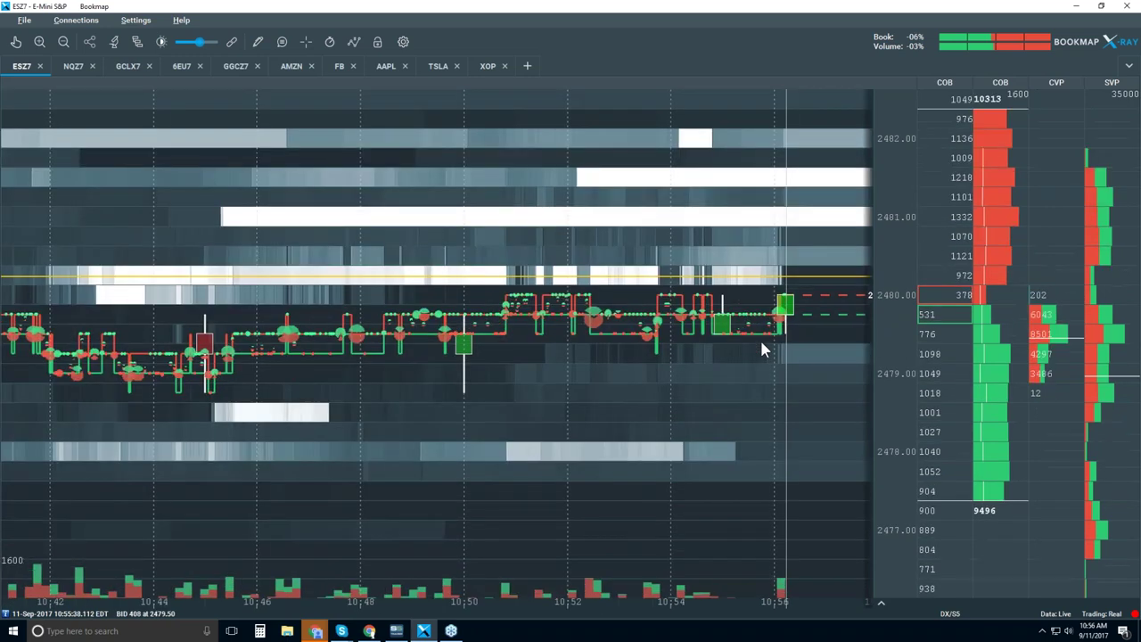
# Step: Examine how price and resting liquidity behave around the 2480.25 line, across the session since 09:30 and in the latest minutes
pyautogui.scroll(1, 762, 344)
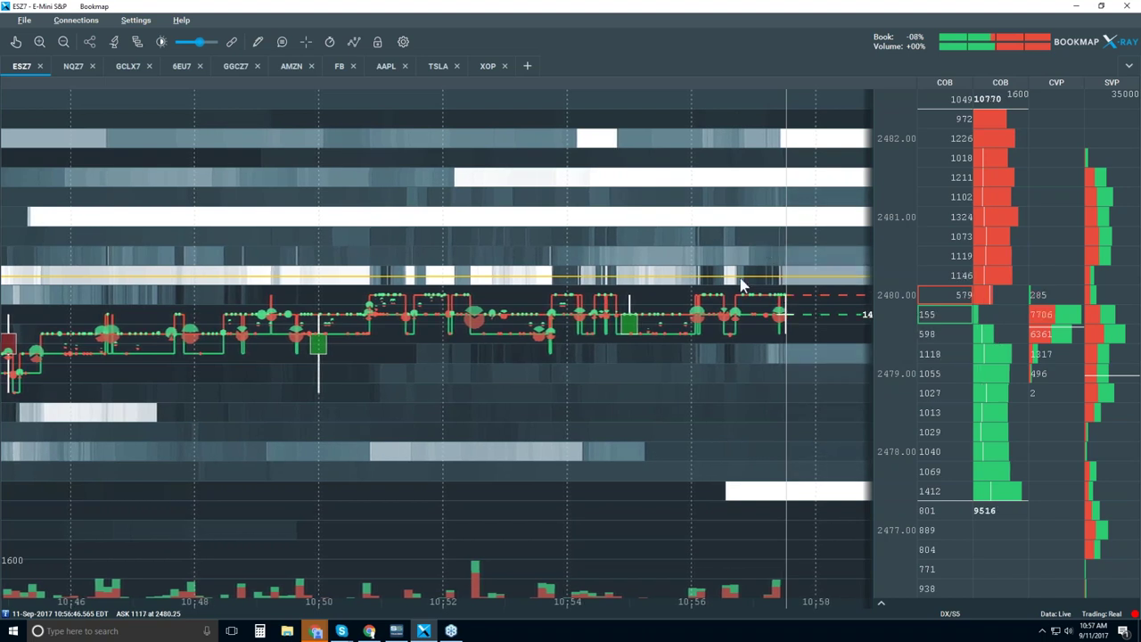
pyautogui.scroll(-2, 770, 233)
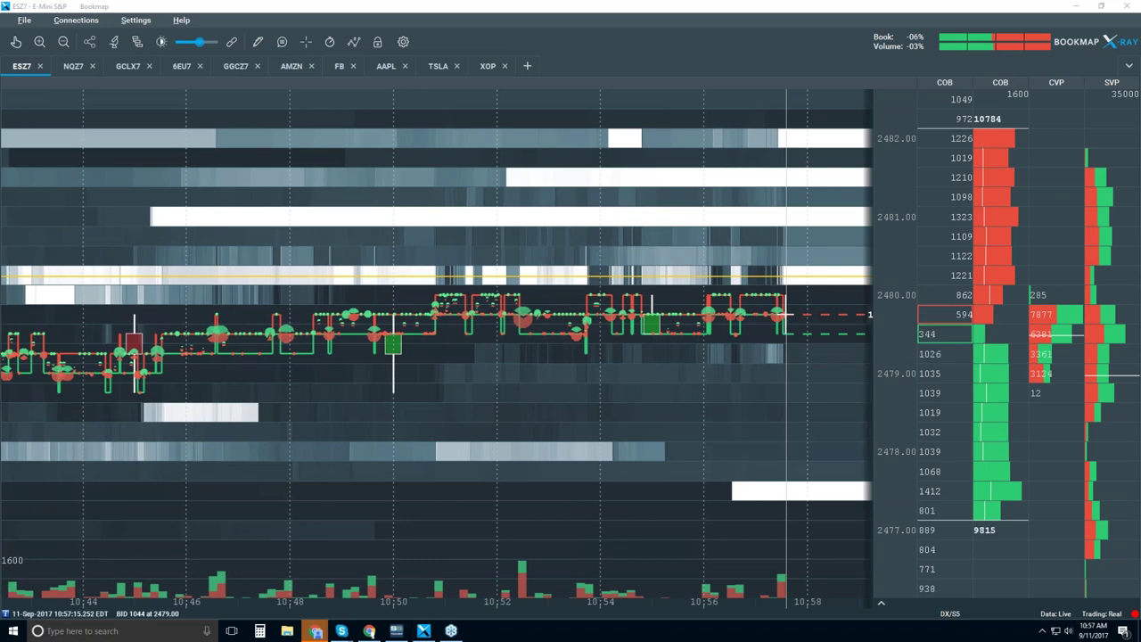
pyautogui.scroll(-3, 724, 333)
pyautogui.scroll(-2, 726, 339)
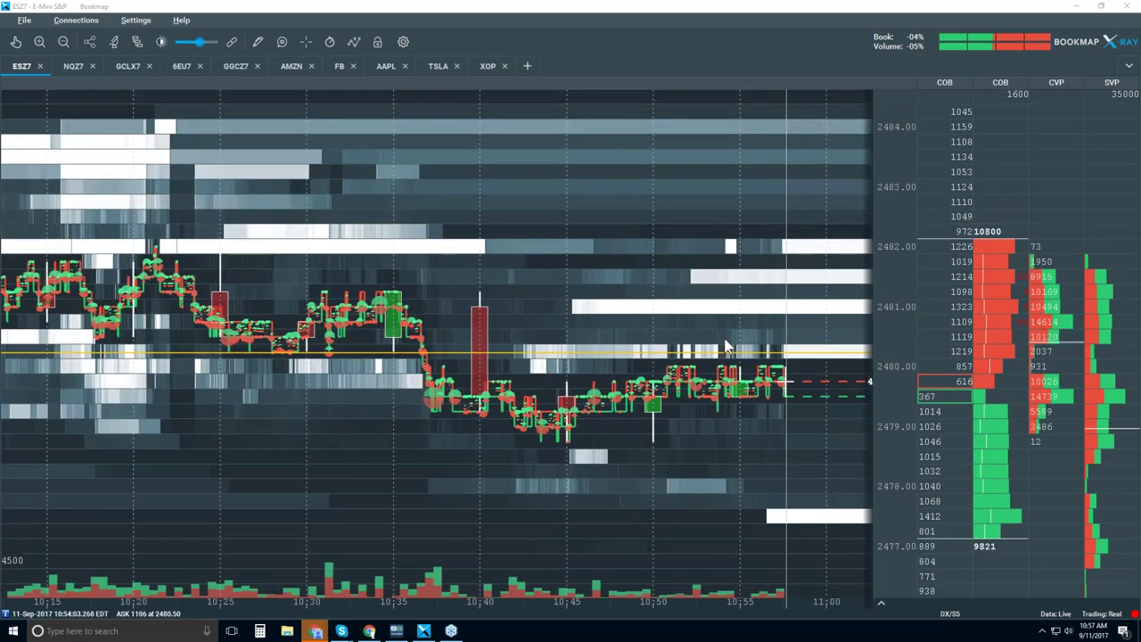
pyautogui.scroll(-2, 726, 346)
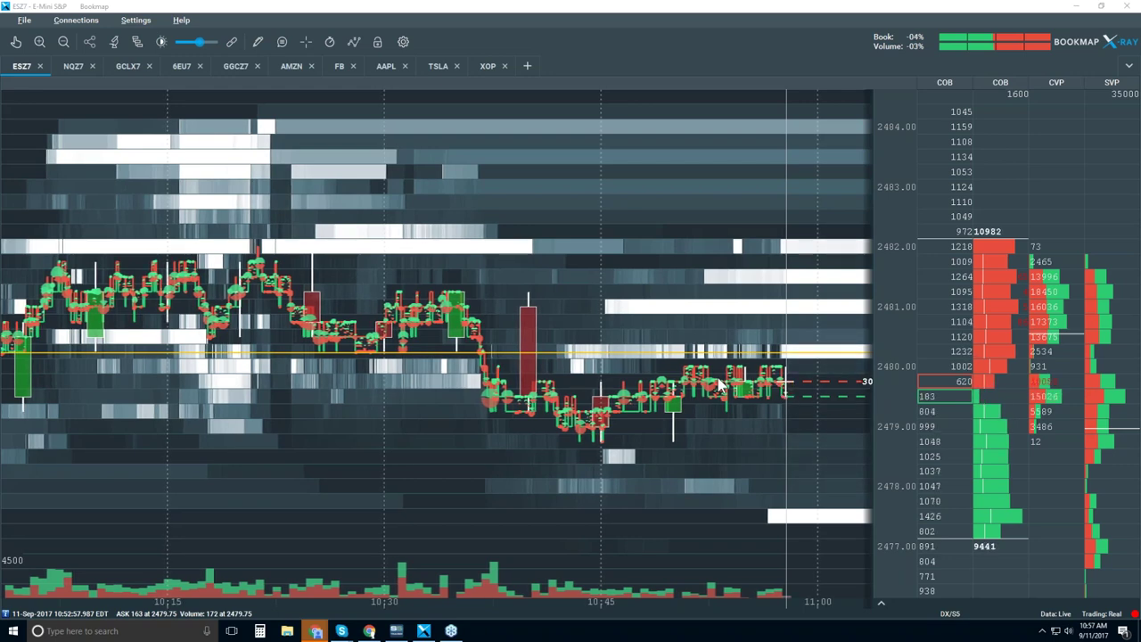
pyautogui.scroll(-5, 718, 380)
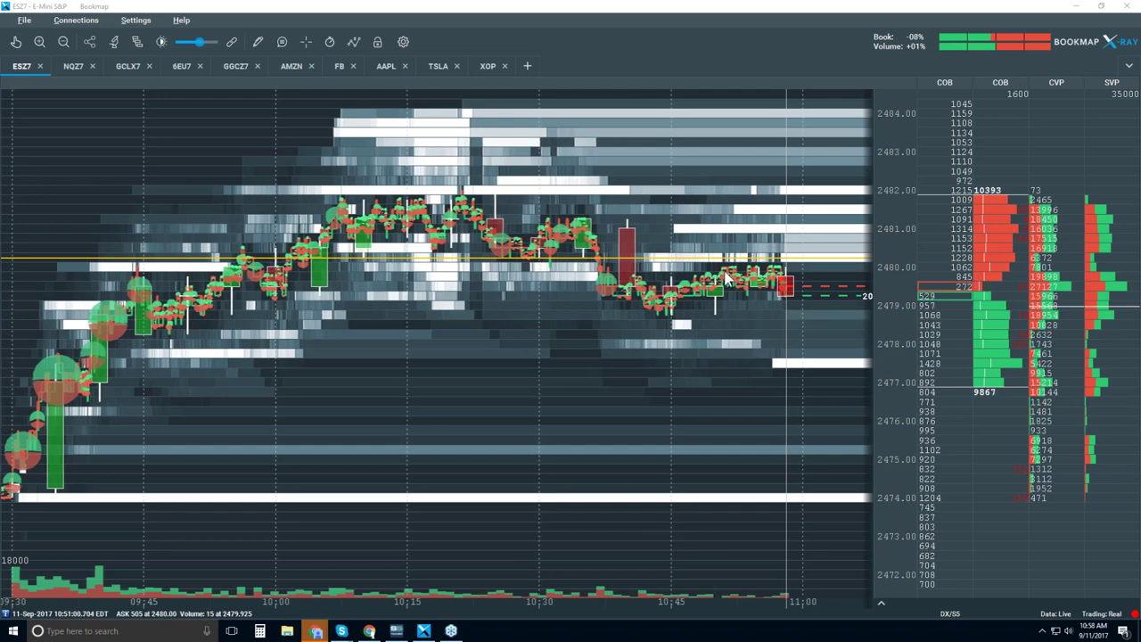
pyautogui.scroll(2, 724, 261)
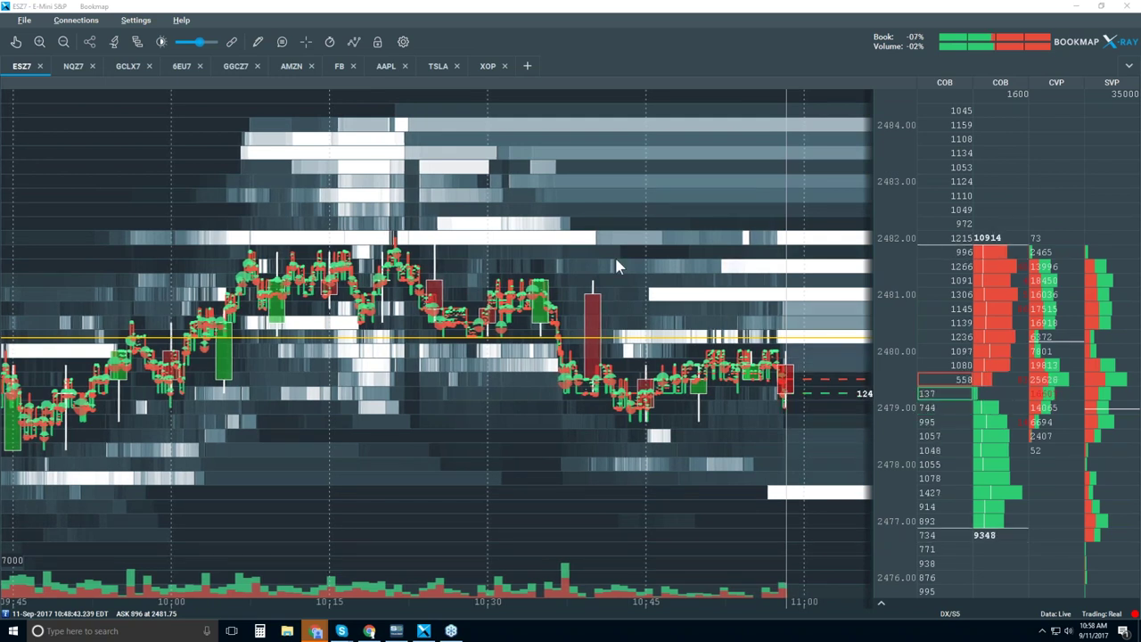
pyautogui.scroll(5, 606, 328)
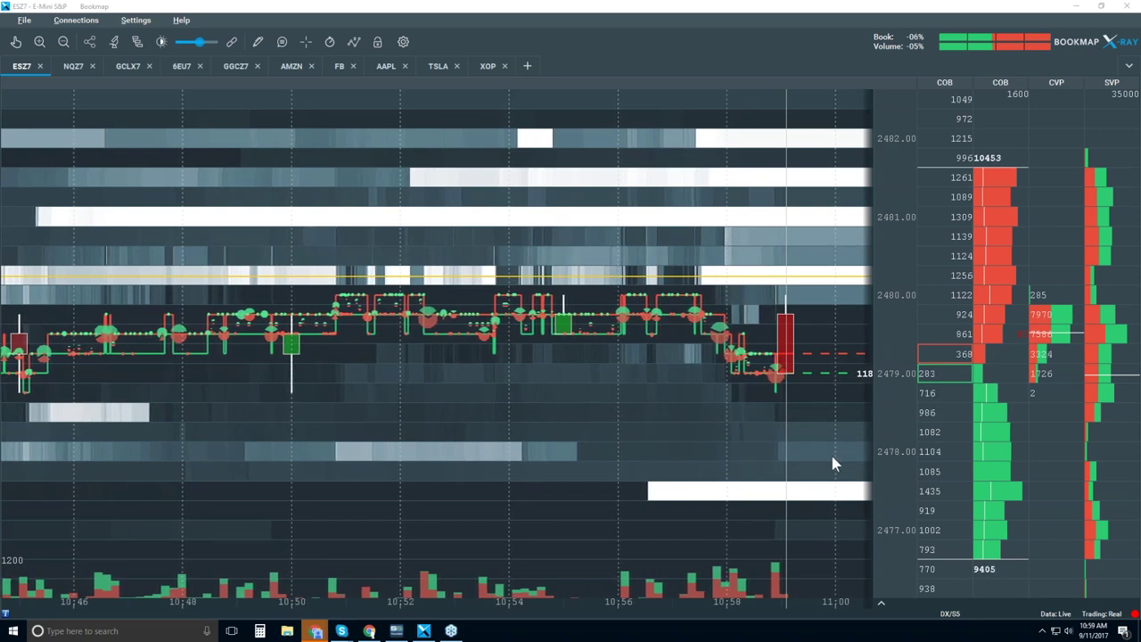
pyautogui.scroll(-3, 780, 441)
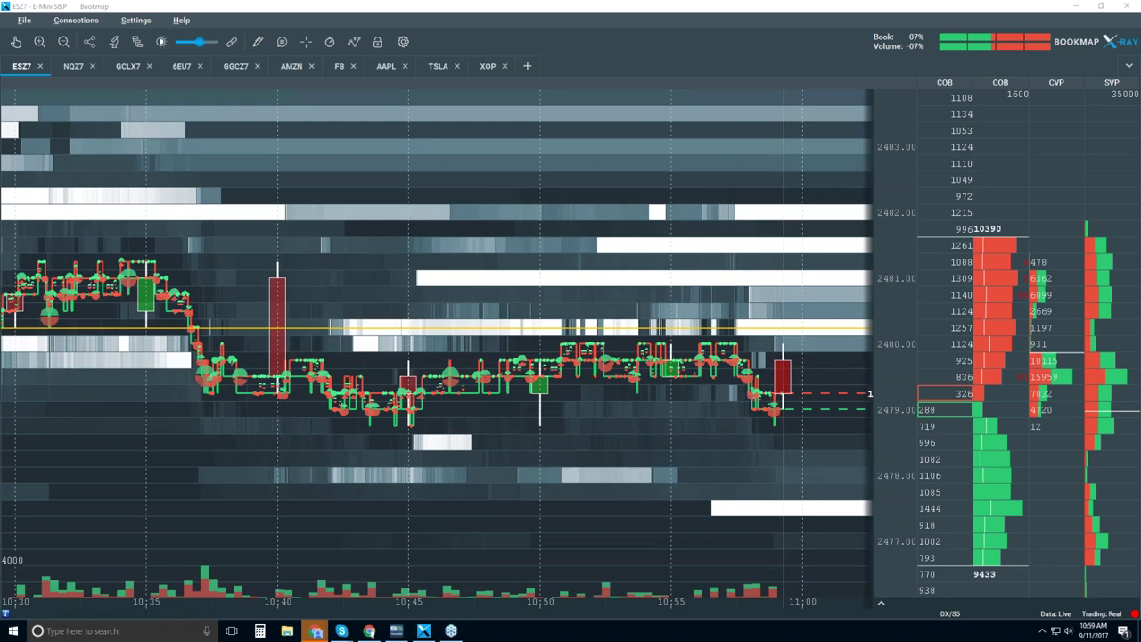
pyautogui.scroll(-2, 637, 336)
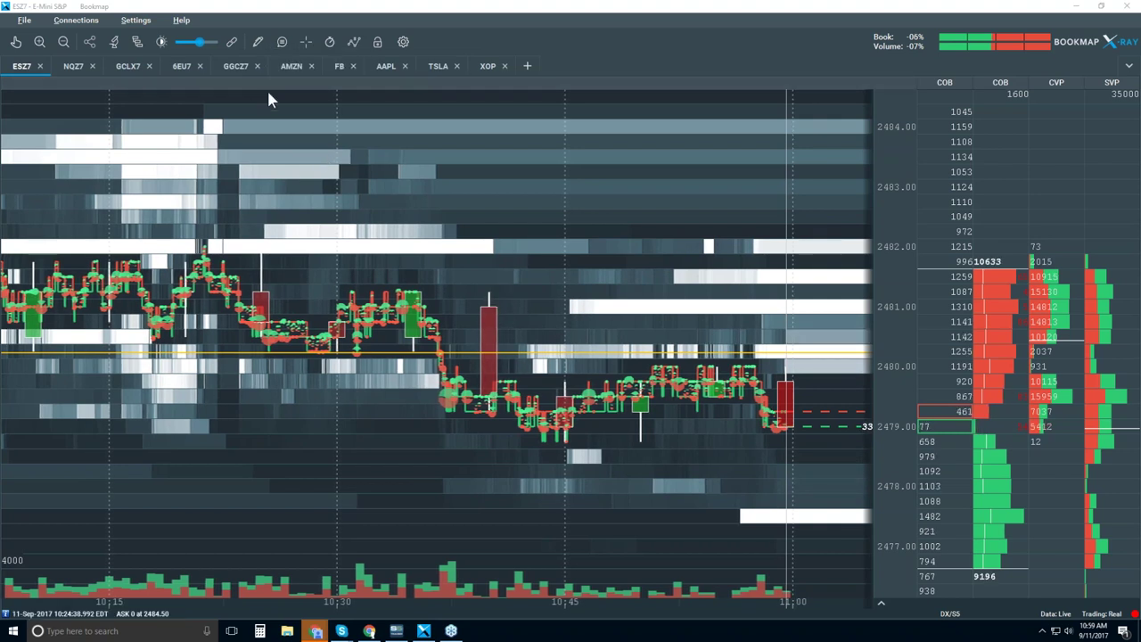
# Step: Review the studies configuration for ESZ7 and expand the indicator pane with cumulative volume delta beneath the chart
pyautogui.click(138, 41)
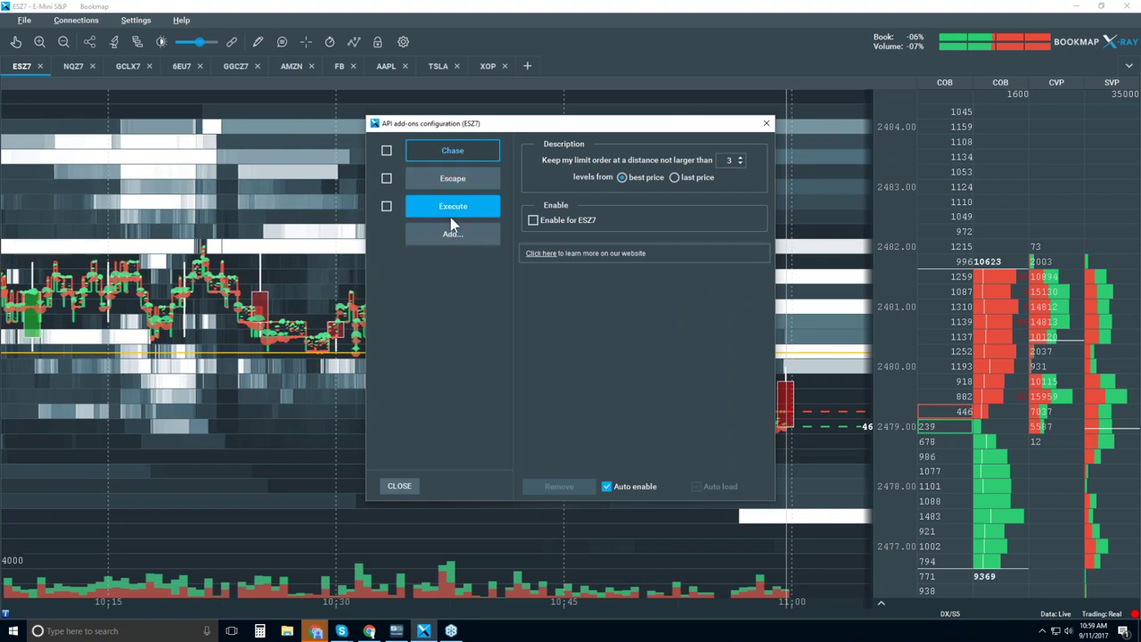
pyautogui.click(767, 125)
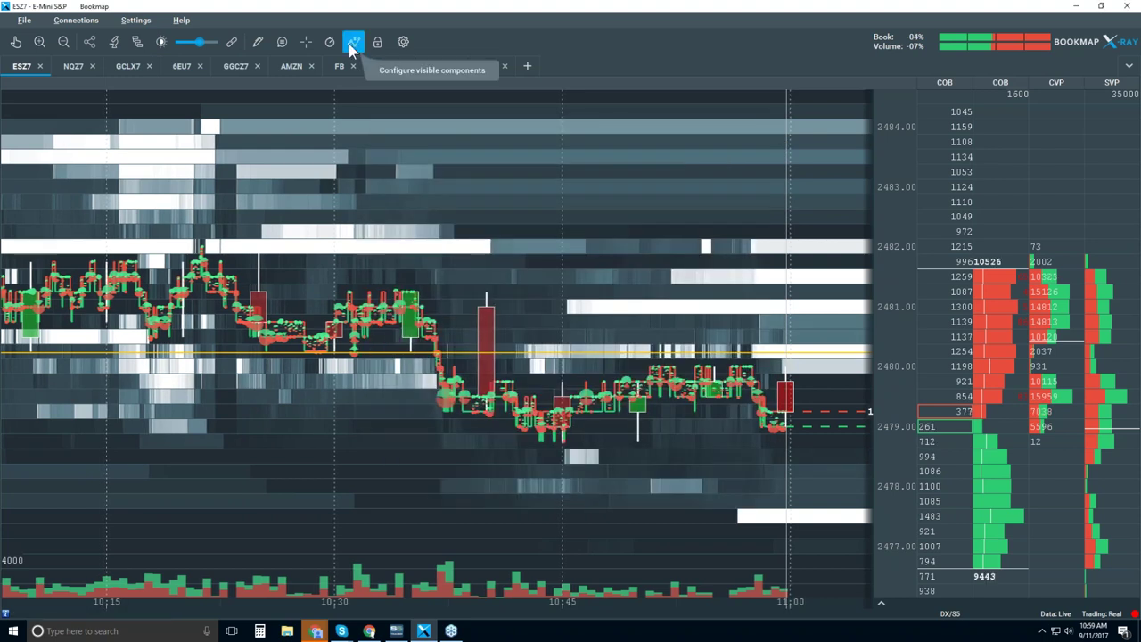
pyautogui.click(115, 44)
pyautogui.moveTo(532, 125); pyautogui.dragTo(324, 105)
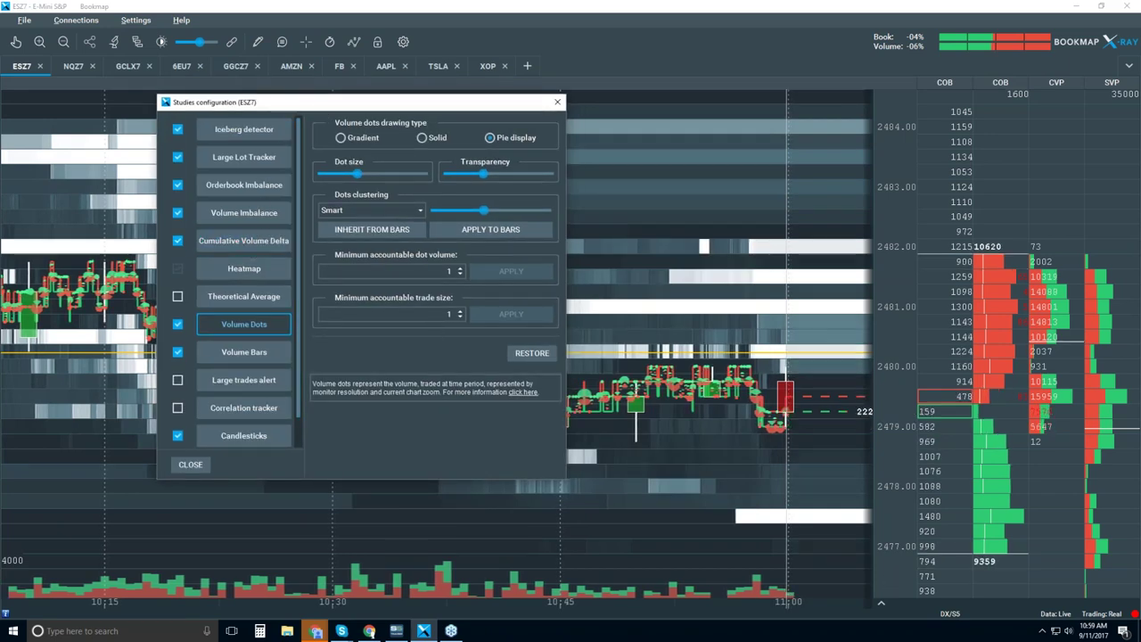
pyautogui.click(880, 606)
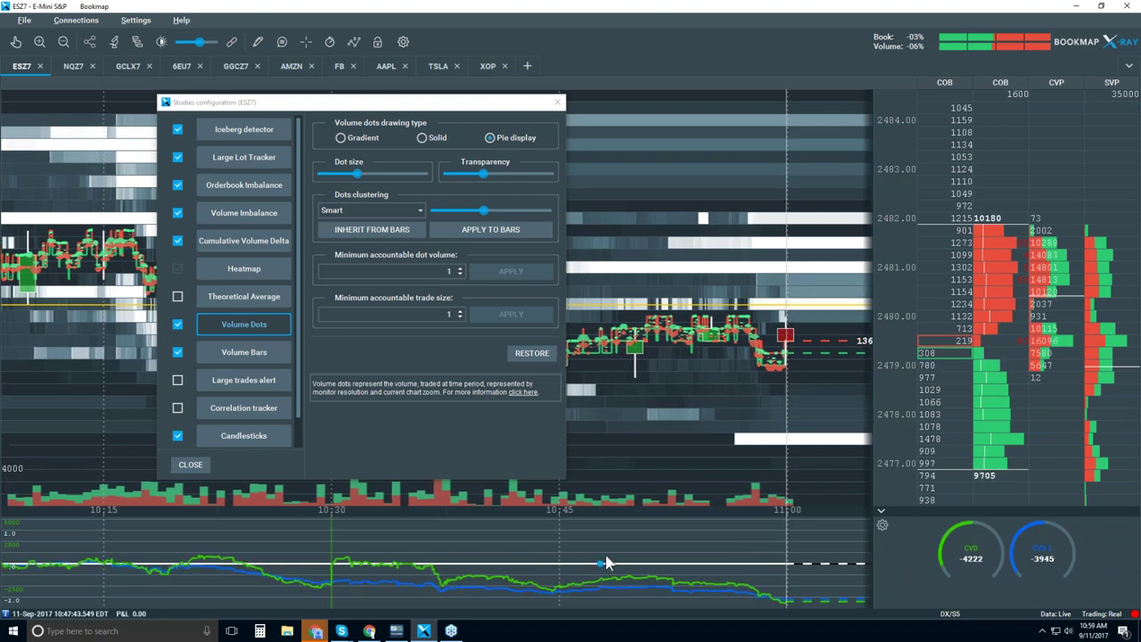
pyautogui.click(557, 103)
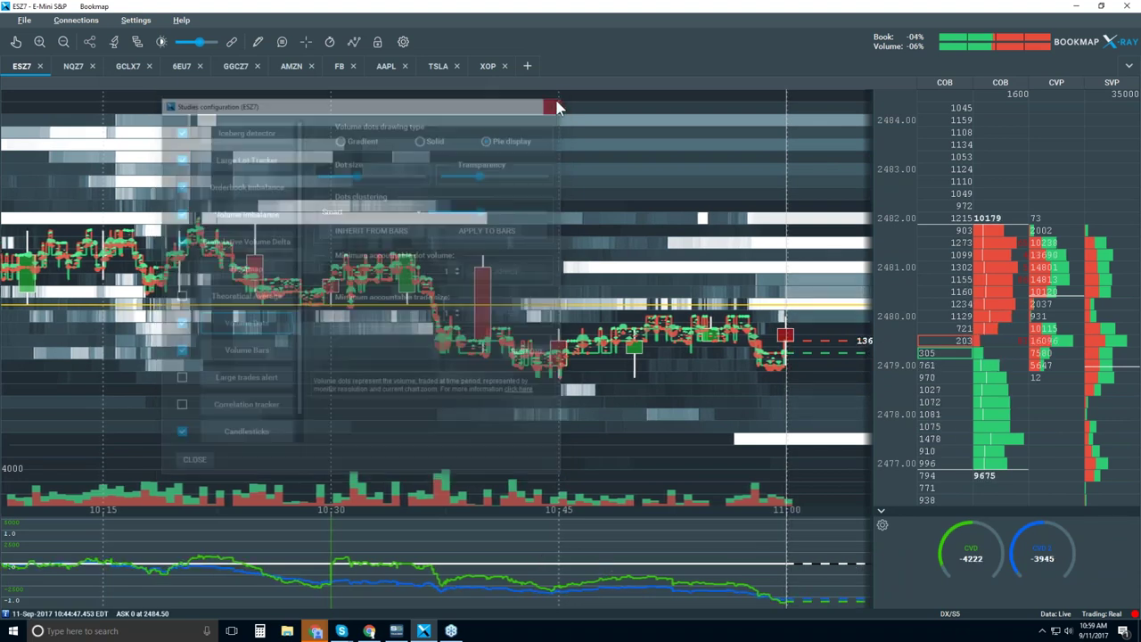